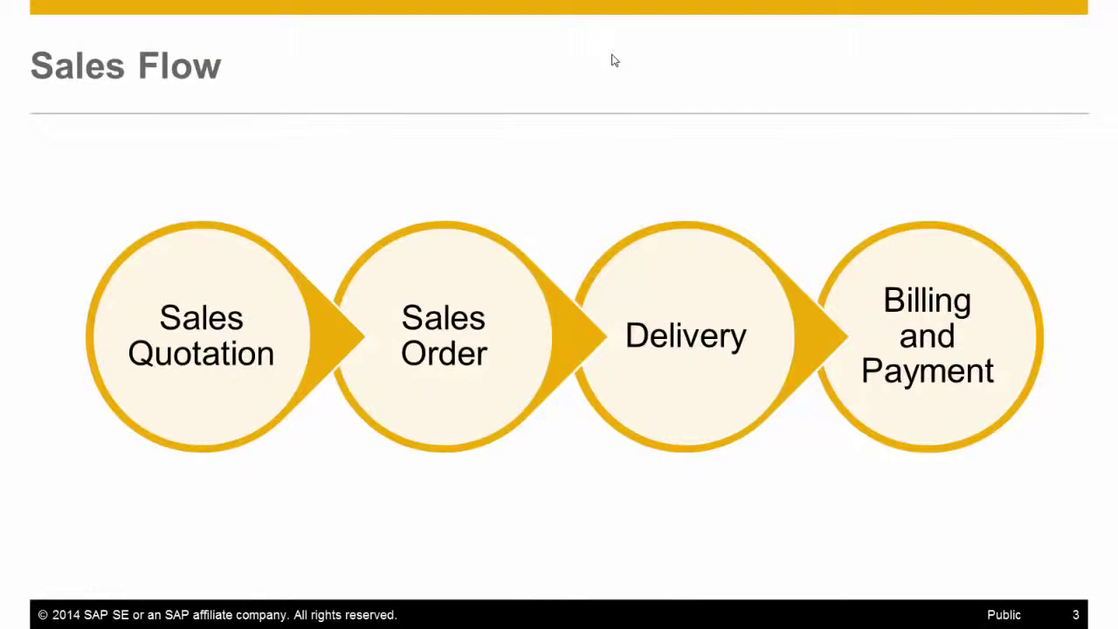
key("Right")
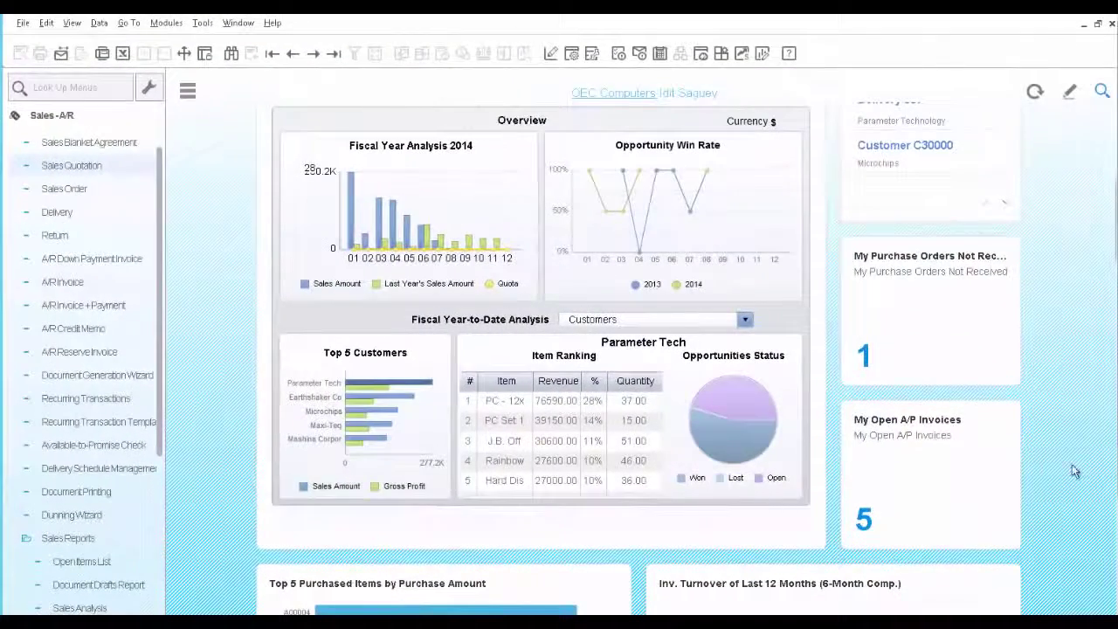
Step: Start a new sales quotation and choose Earthshaker Corporation (C40000) as the customer
left_click(78, 168)
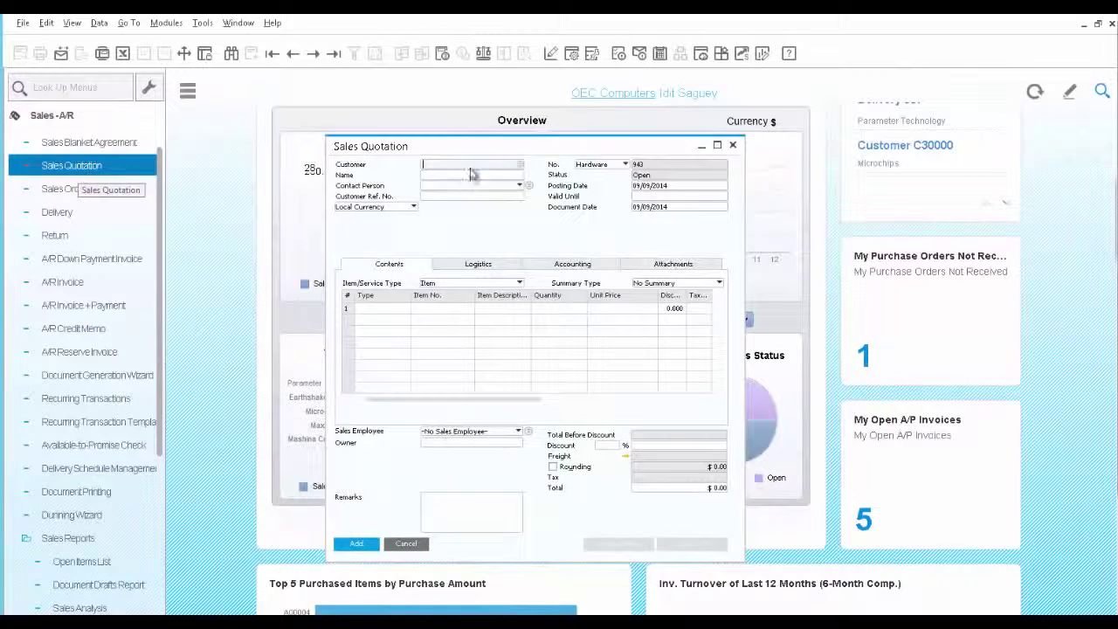
left_click(521, 166)
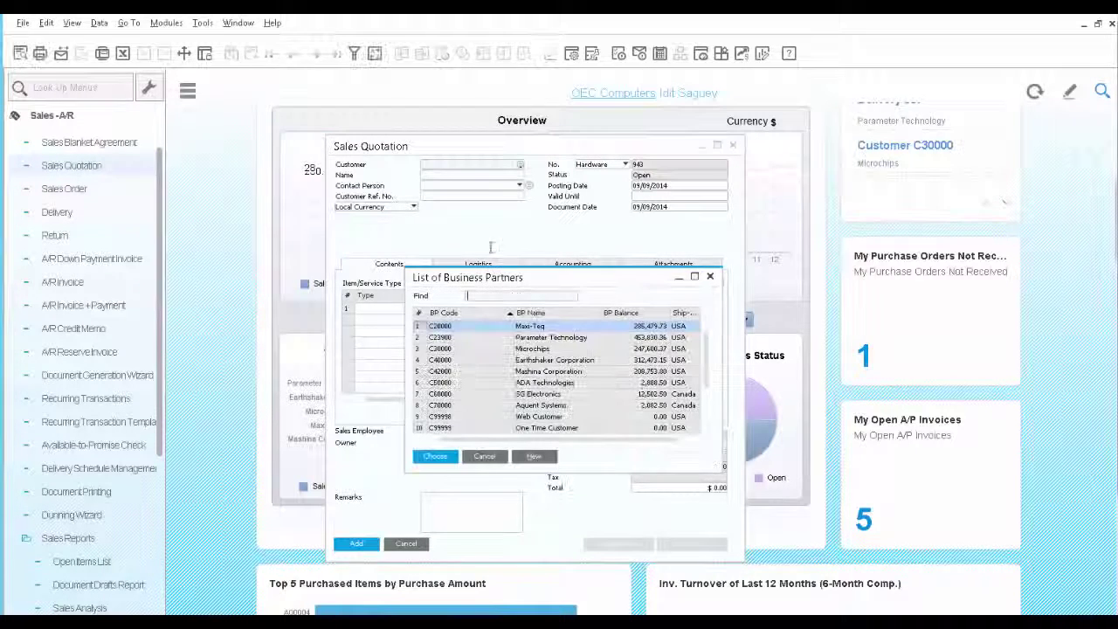
left_click(499, 361)
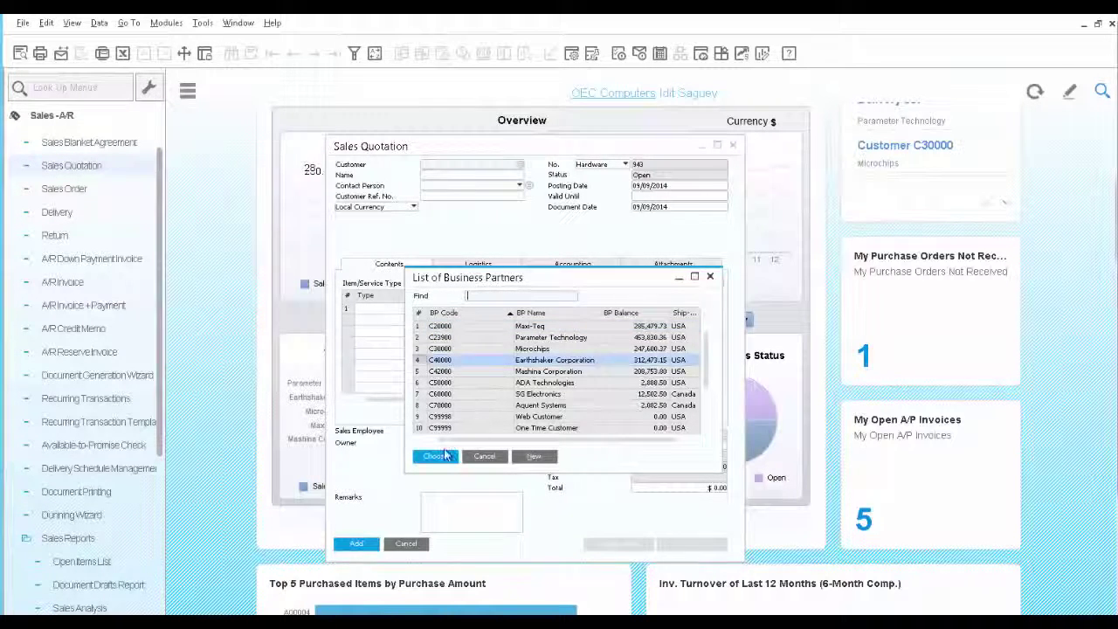
left_click(439, 456)
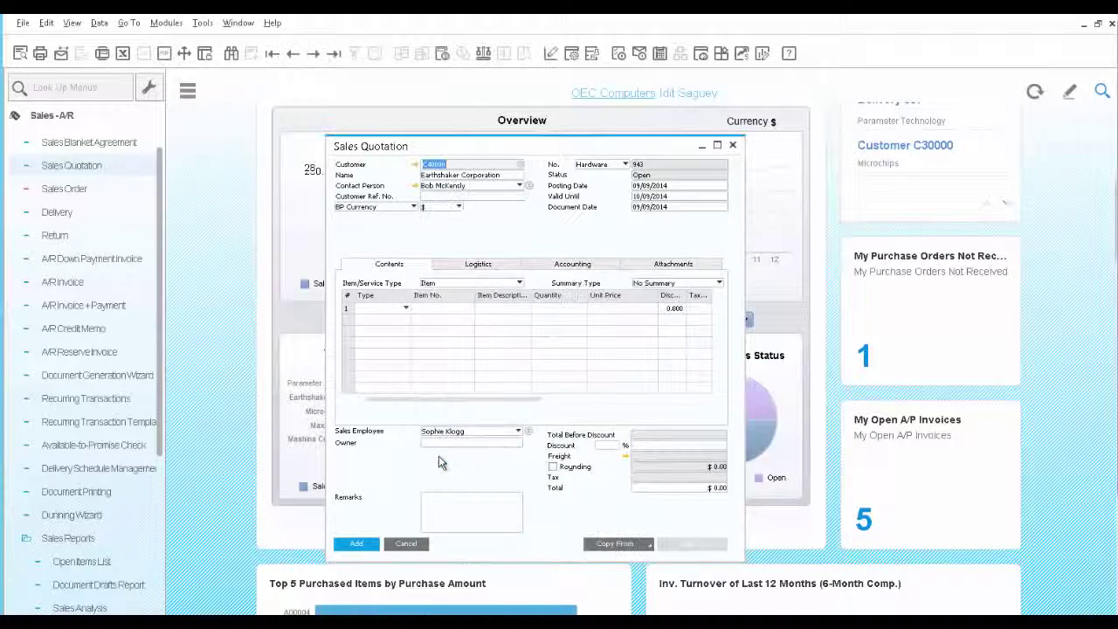
Step: Open the customer's master data from the quotation and review the contact persons, addresses and payment terms
key("ctrl+shift+u")
left_click(416, 165)
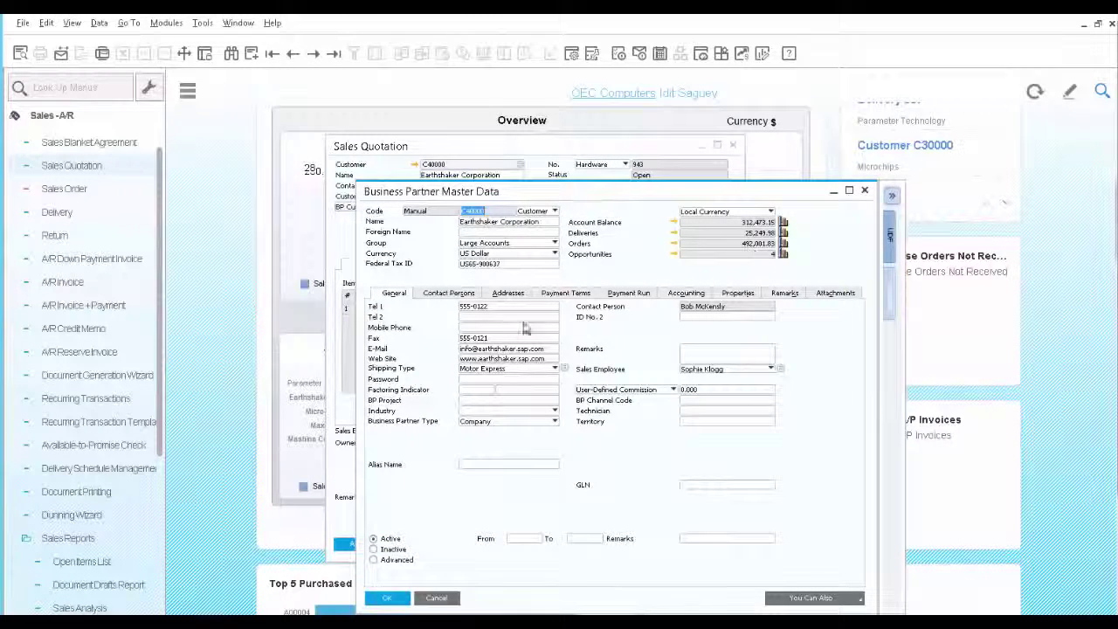
left_click(450, 293)
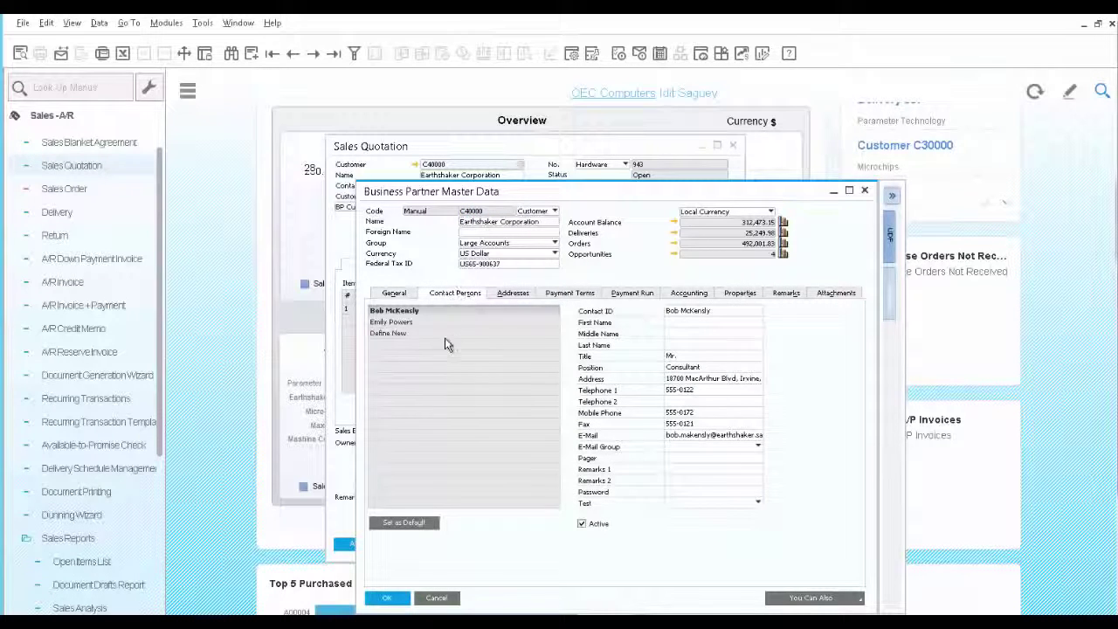
left_click(512, 295)
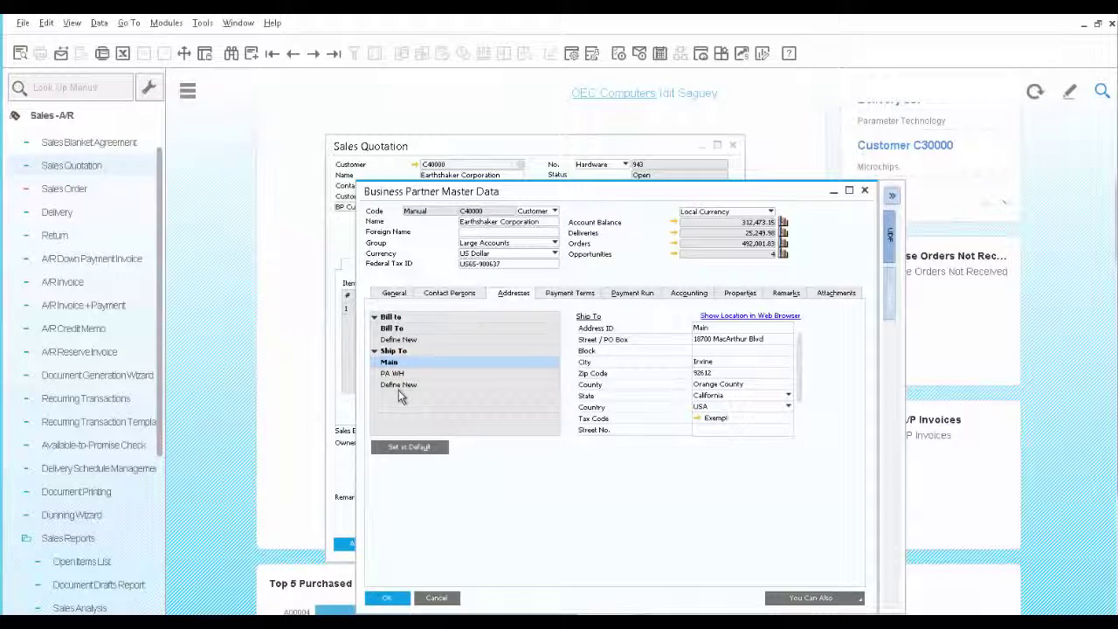
left_click(569, 294)
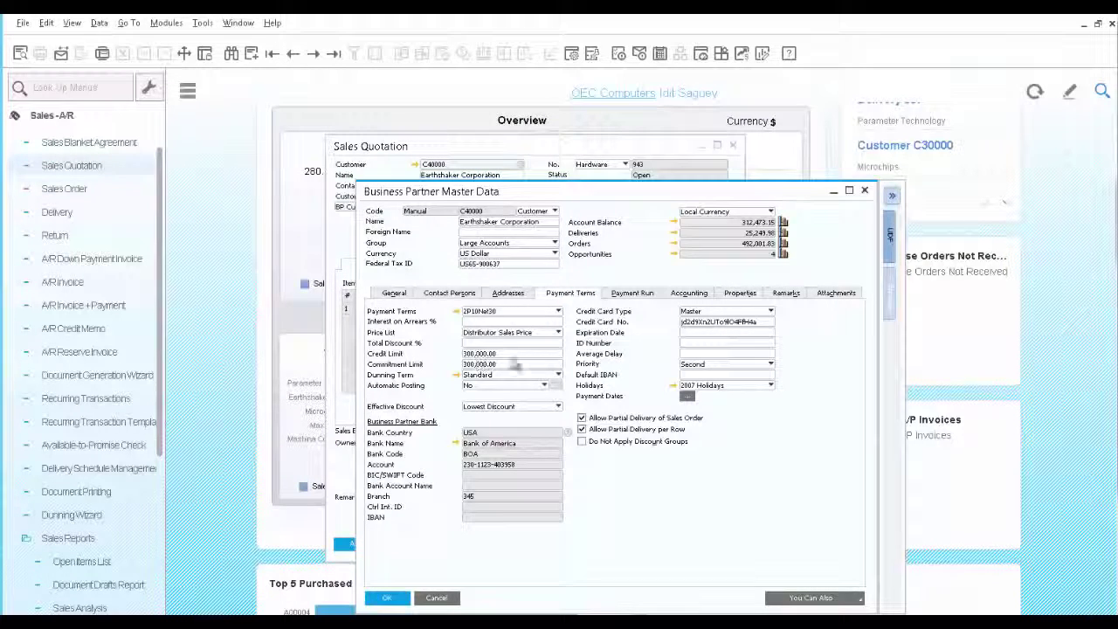
Step: Show the customer's analytics, view the BPBalances and Sales Amounts charts, and close the master data
left_click(891, 298)
left_click(891, 299)
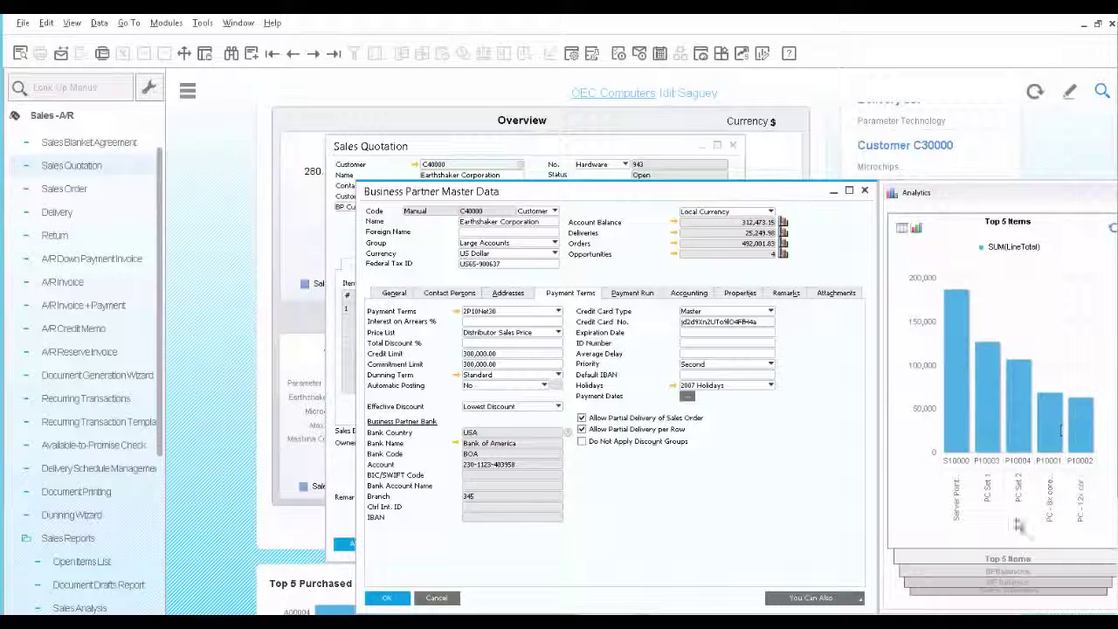
left_click(1005, 572)
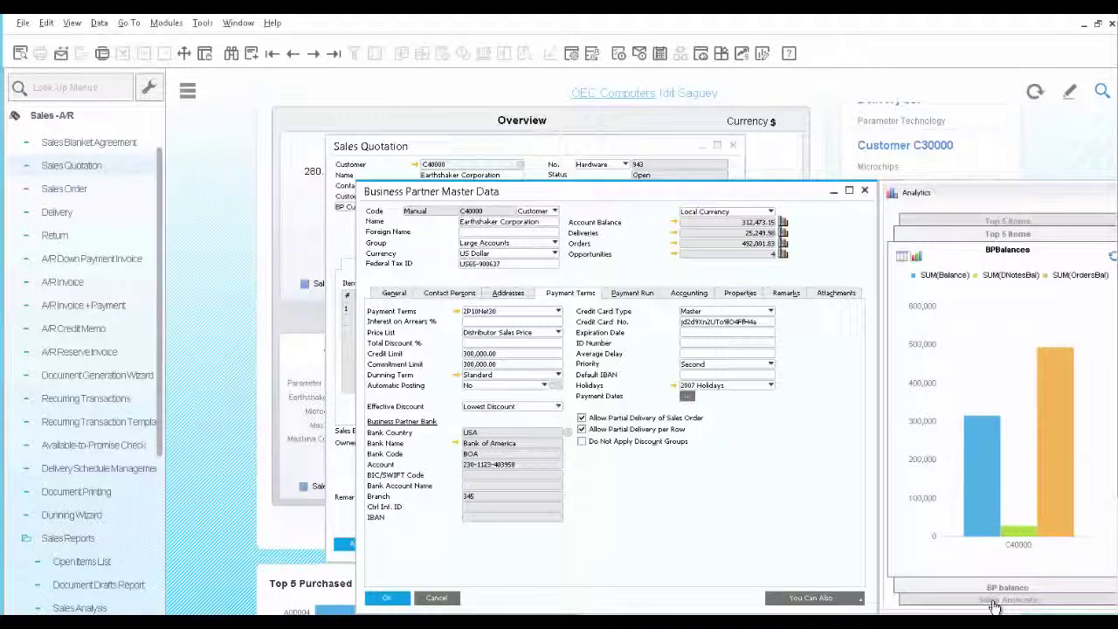
left_click(995, 603)
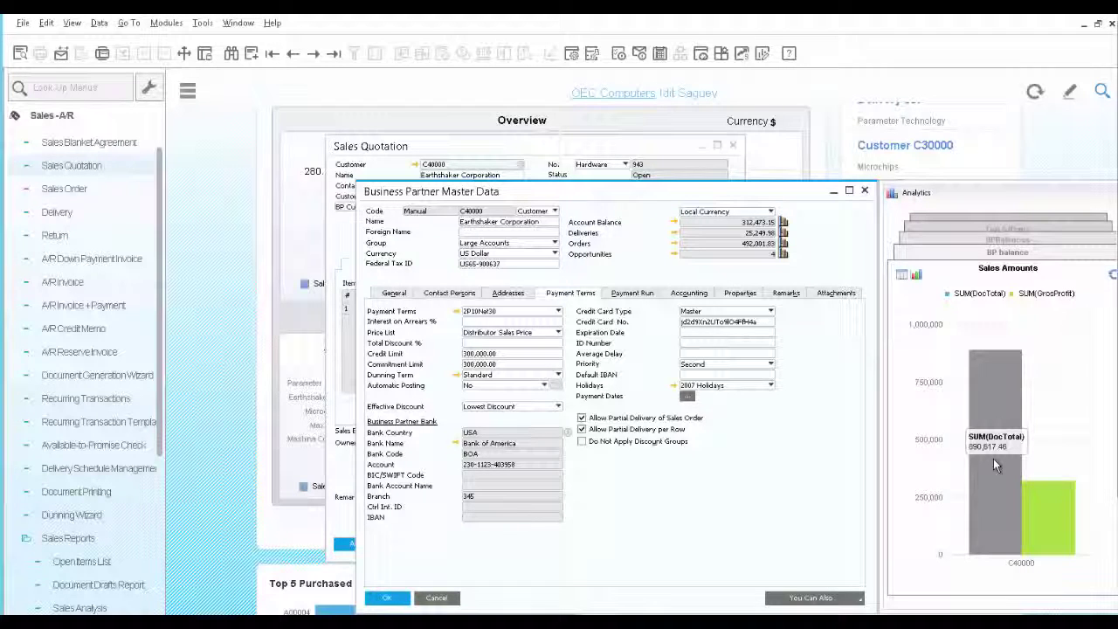
left_click(864, 191)
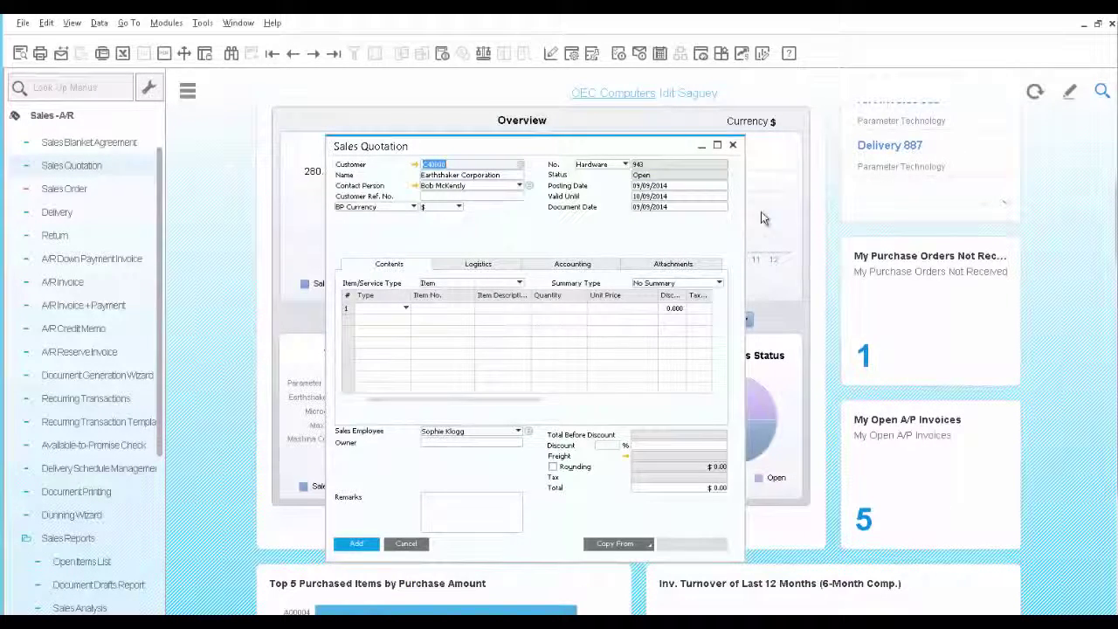
Step: Add item S10000, Server Point 10000 Premium, to the first row of the quotation
left_click(447, 316)
type("S1")
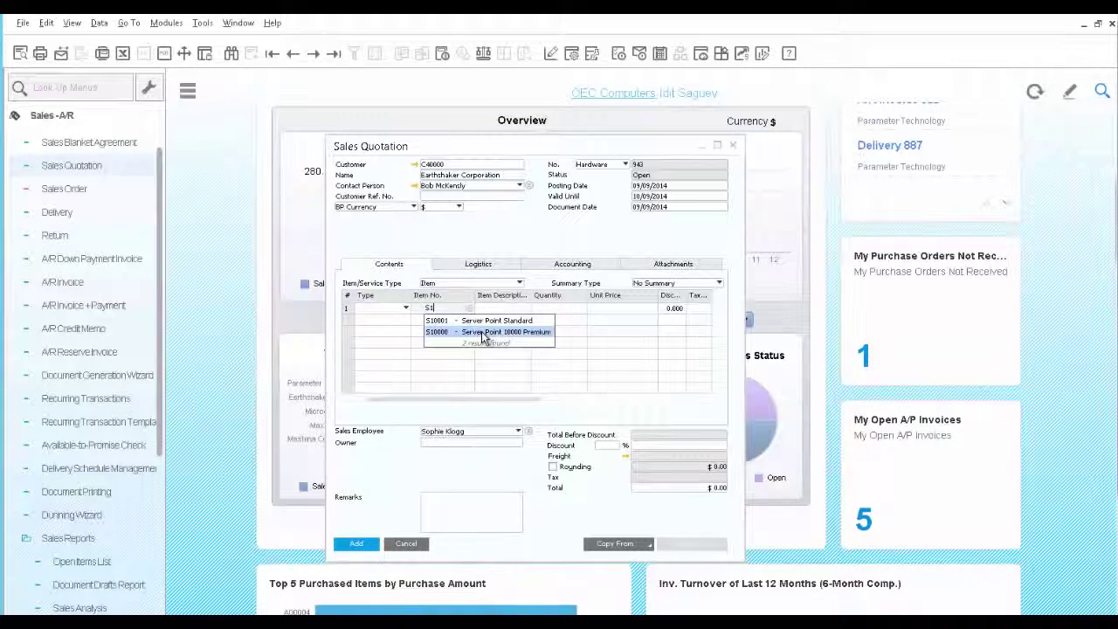
left_click(483, 333)
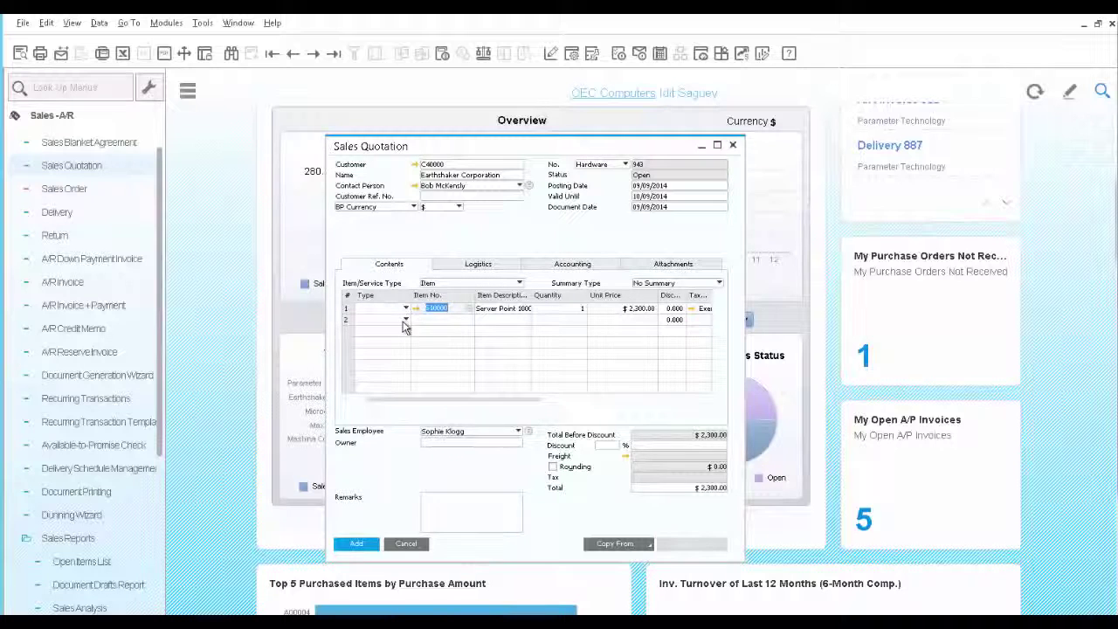
Step: Add item S10001, Server Point Standard, to the second row of the quotation as an Alternative item
left_click(405, 320)
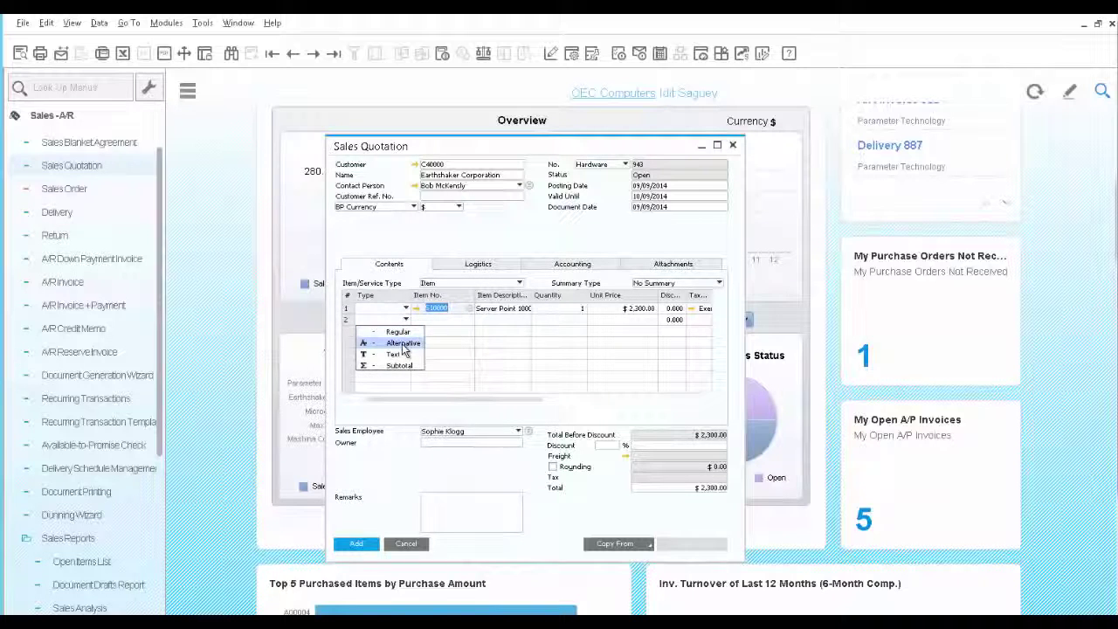
left_click(408, 343)
left_click(430, 321)
type("S")
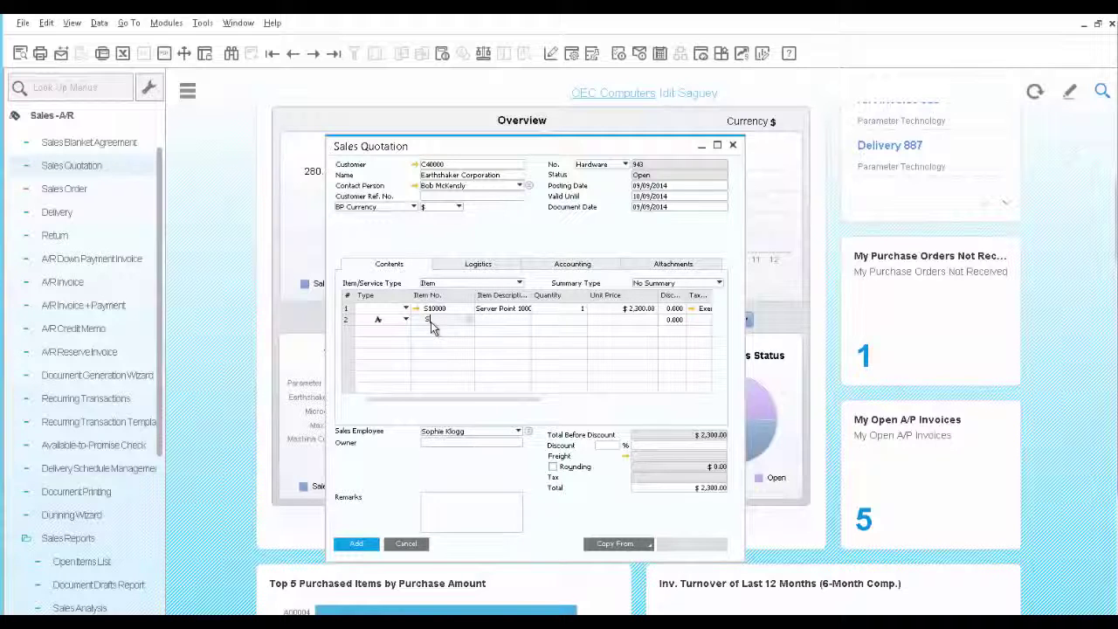
type("1")
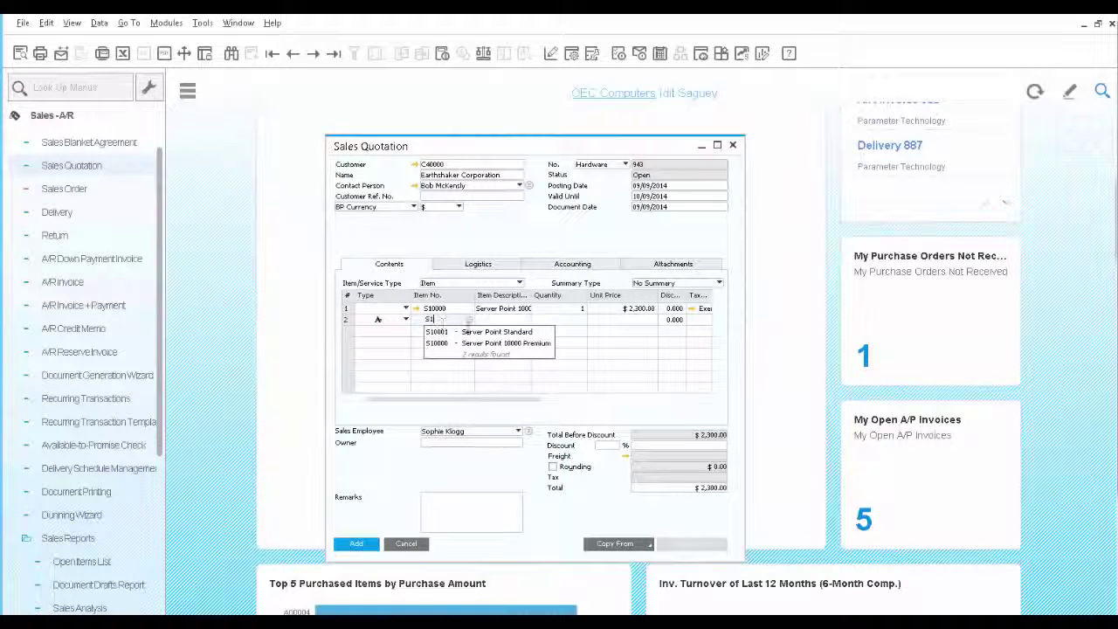
left_click(481, 337)
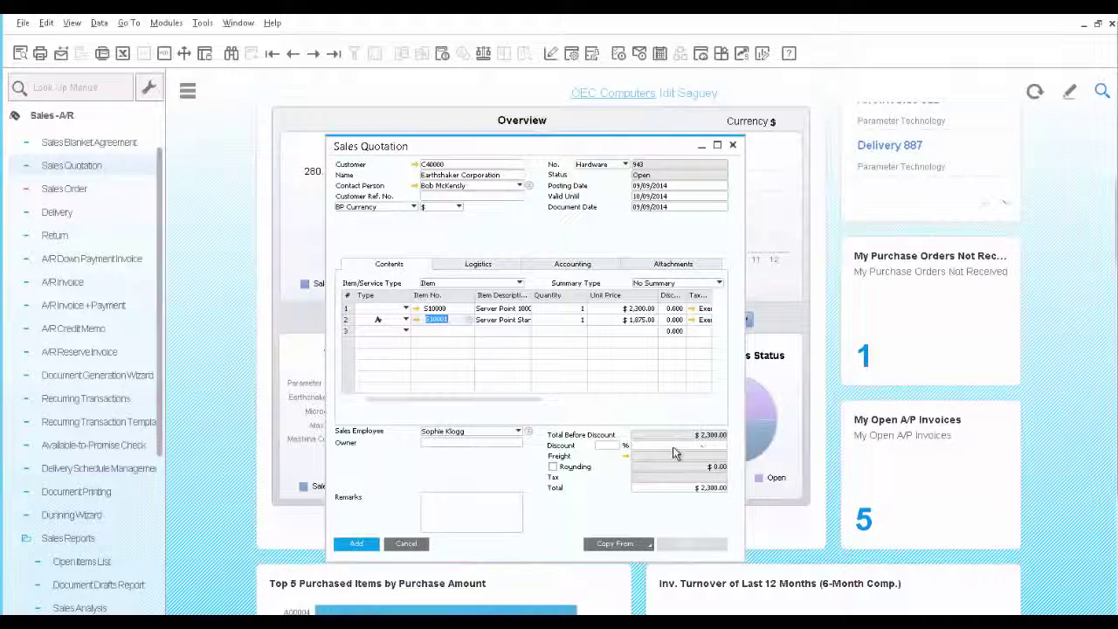
Step: Set the discount for the whole quotation to 5%
left_click(609, 448)
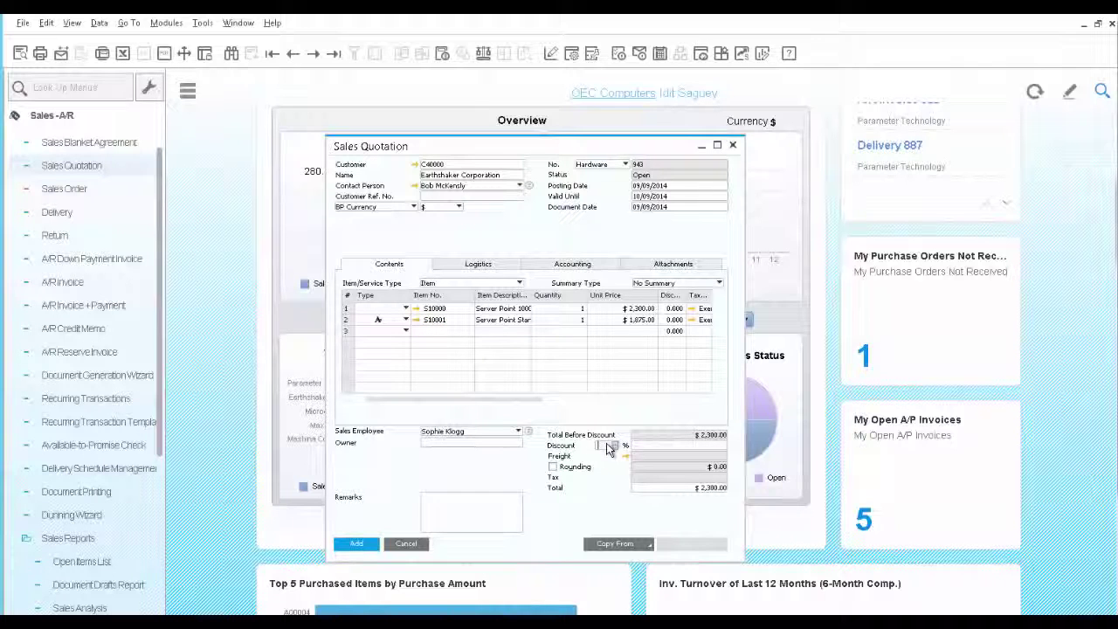
type("5")
key("Tab")
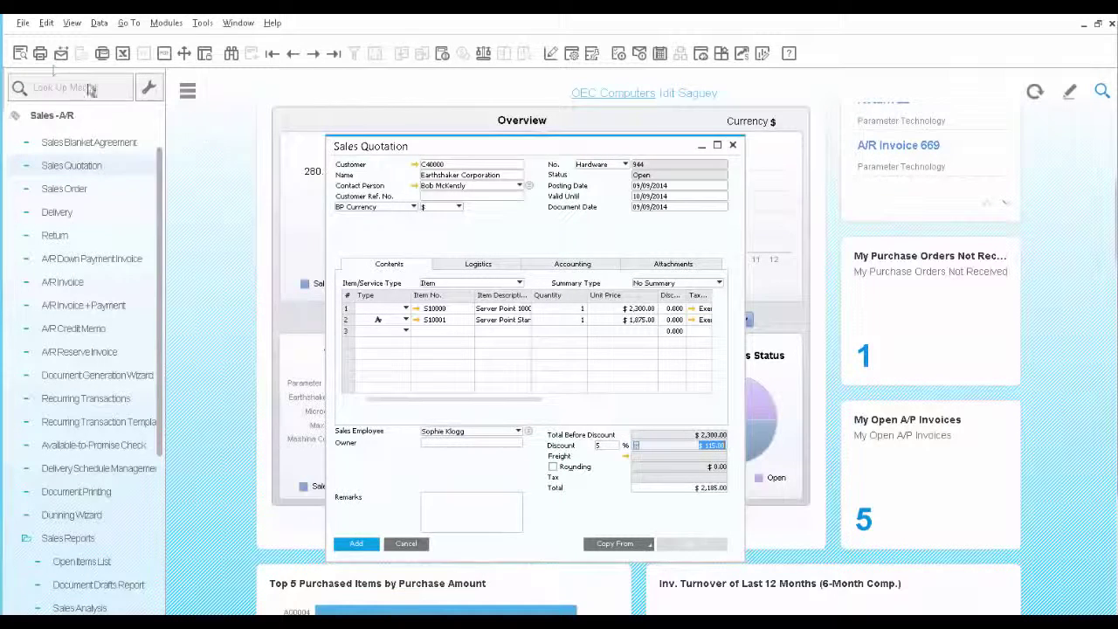
Step: Preview the quotation's printed layout, close the preview and add the quotation
left_click(20, 54)
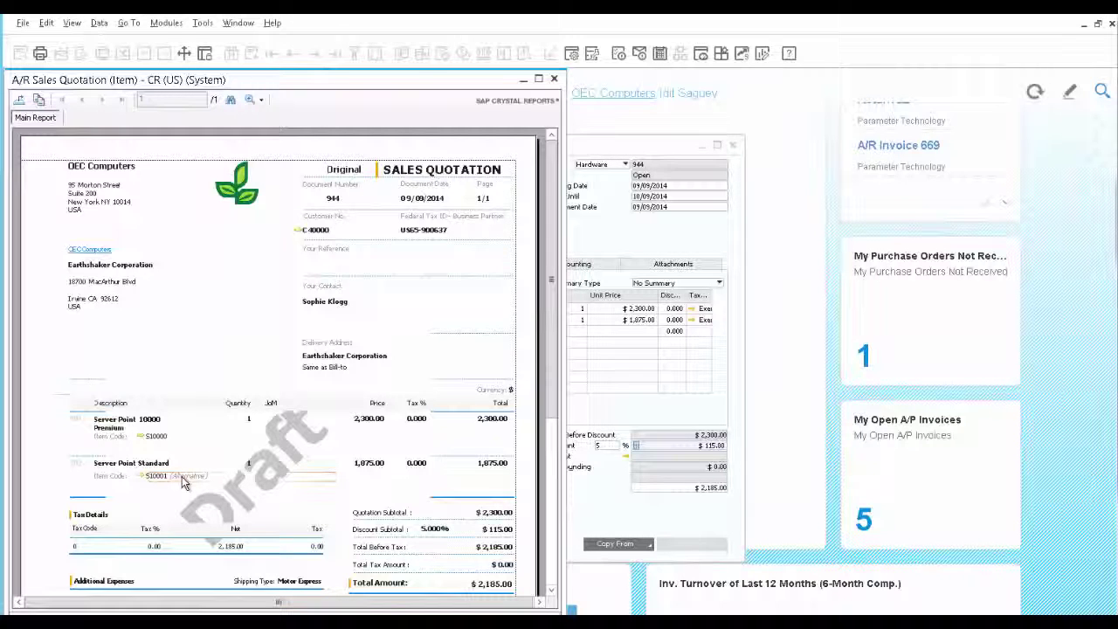
left_click(555, 79)
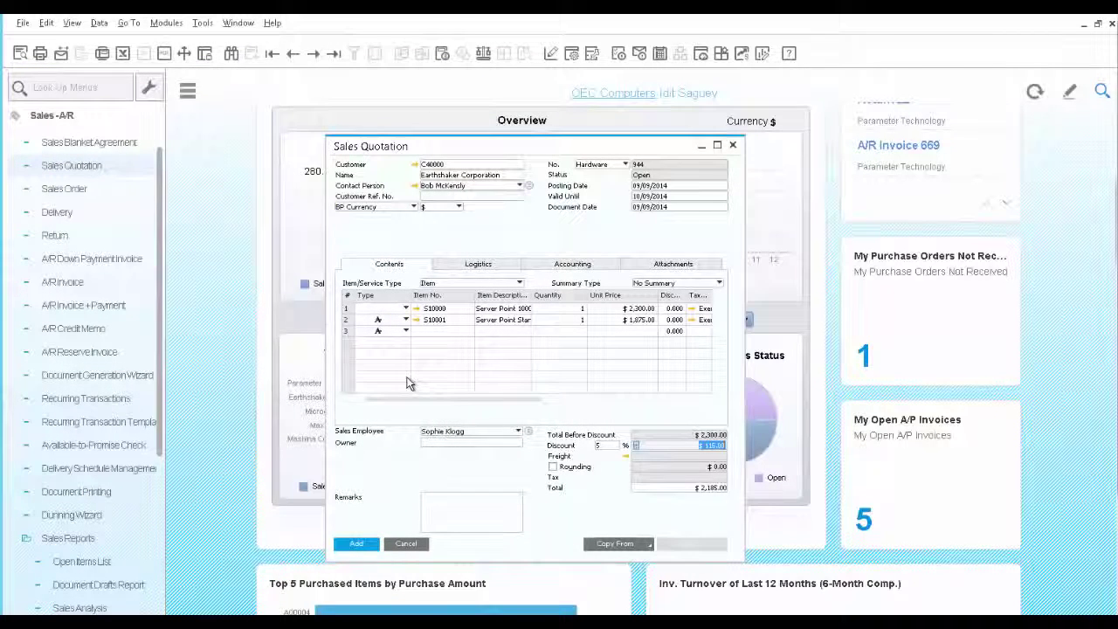
left_click(354, 546)
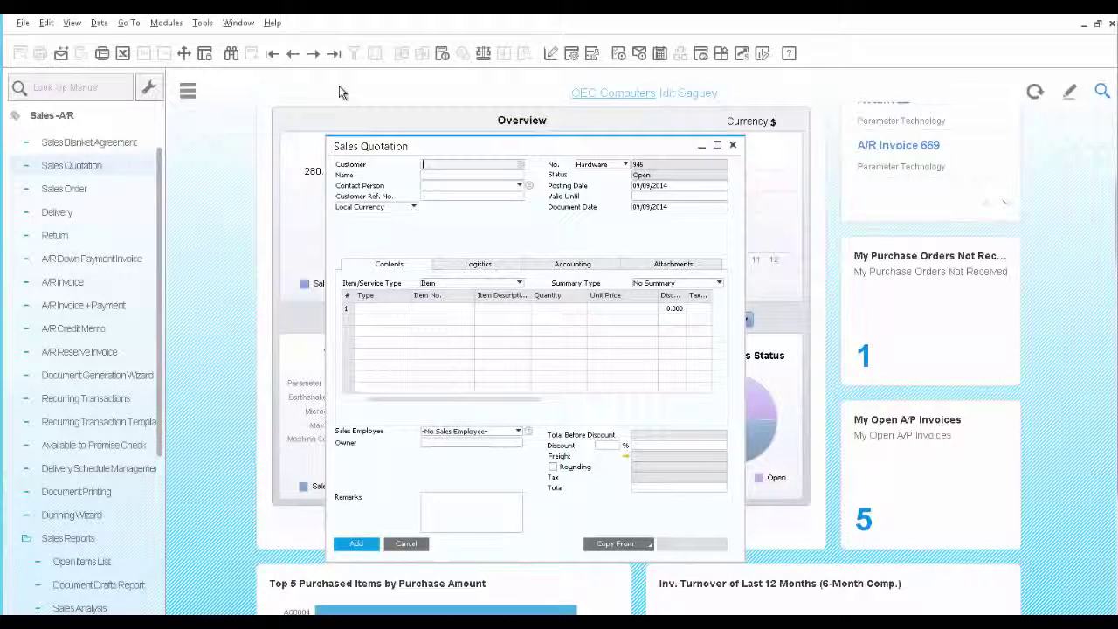
Step: Reopen the last added quotation and start an e-mail with an edited report attached
left_click(336, 53)
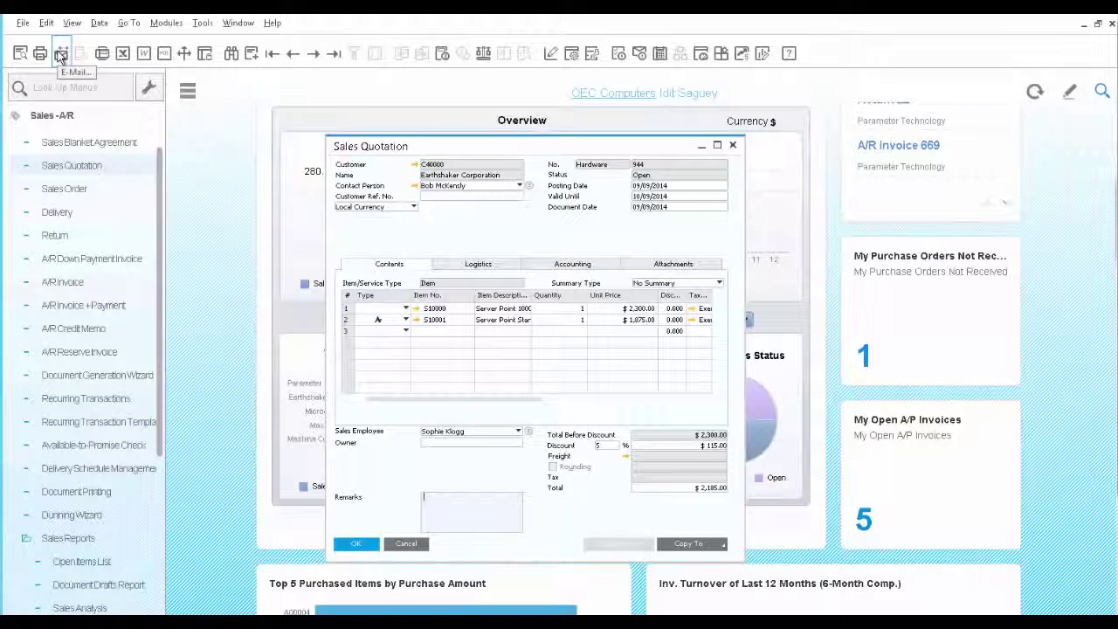
left_click(60, 54)
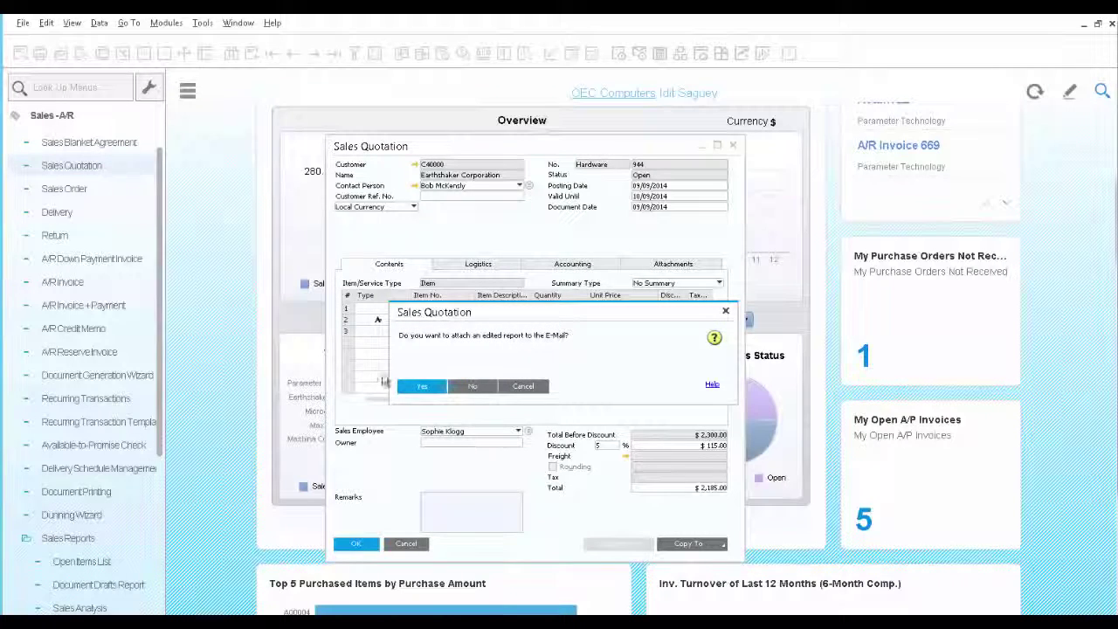
left_click(422, 385)
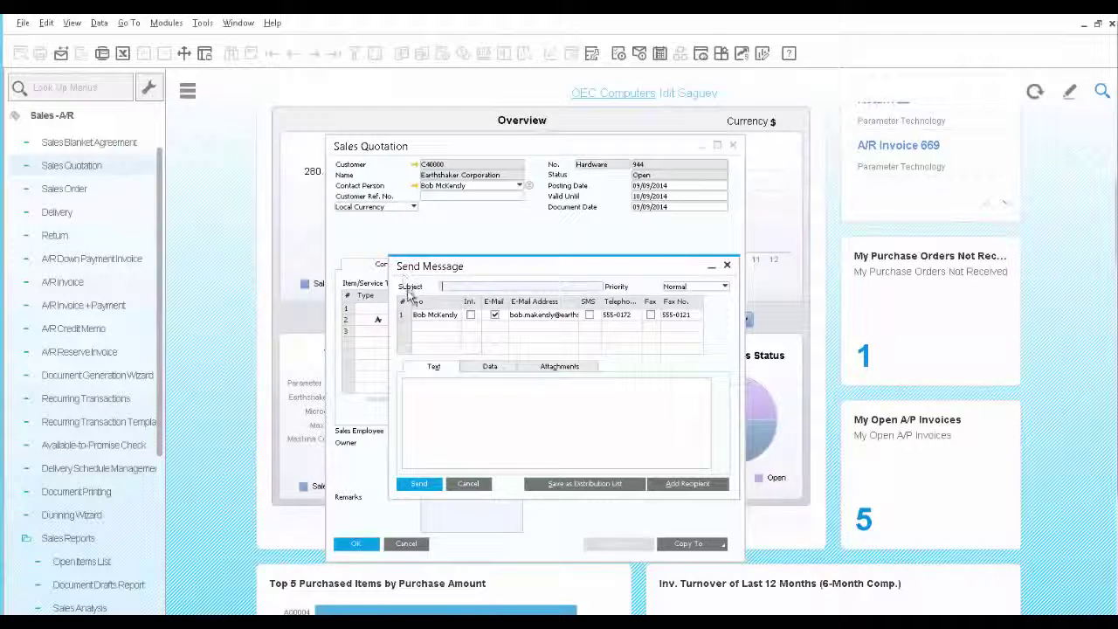
Step: Enter the e-mail subject "Quotaion for servers" and the message "Attach please find quotation for 2 servers per your request"
left_click(505, 325)
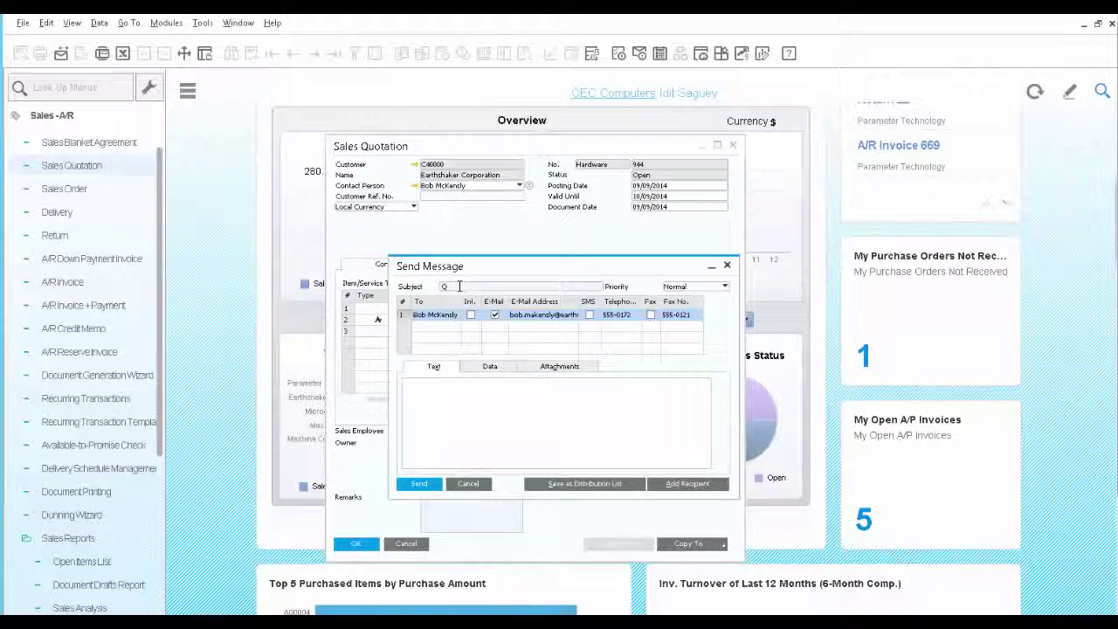
type("uotation for servers")
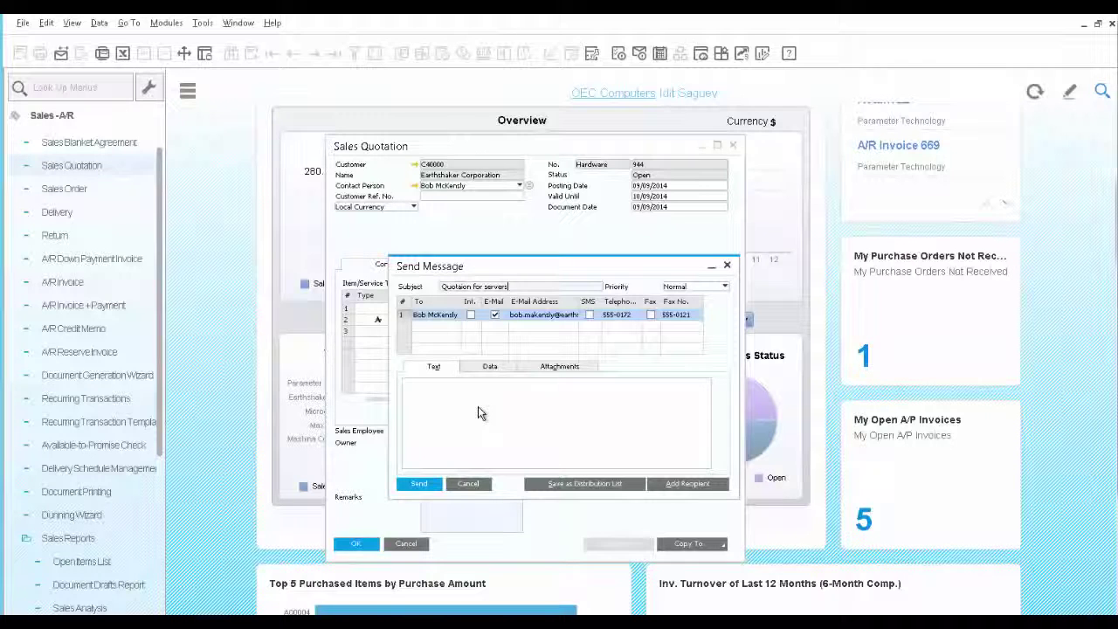
left_click(478, 408)
type("Attach please find quotation for 2 servers per your reques")
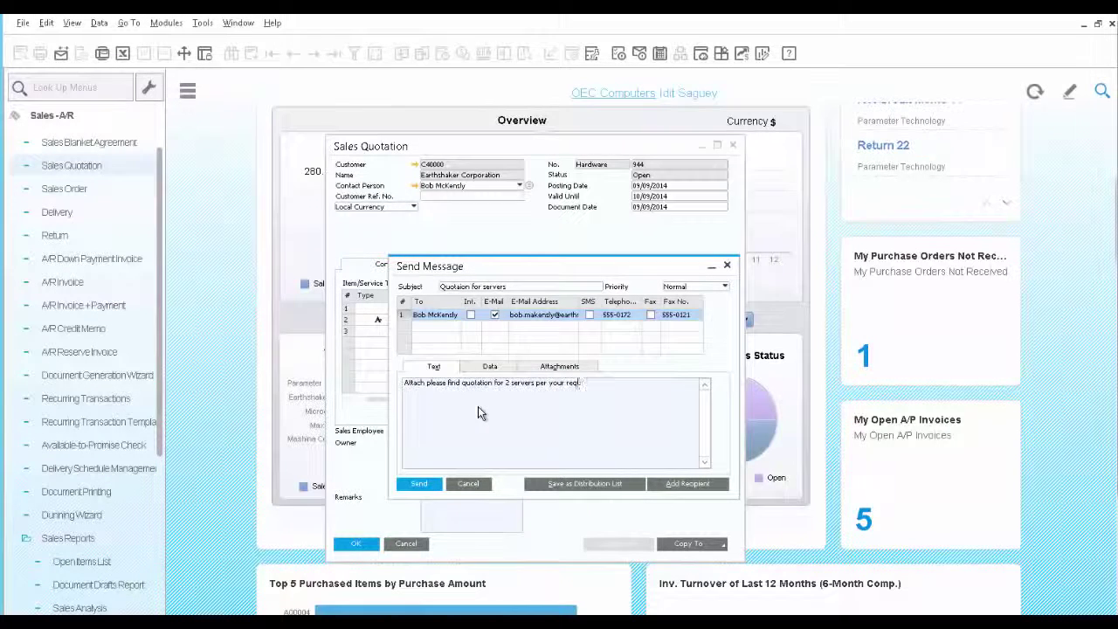
type("t")
Step: Check the message's linked document and attachment, send it to the contact person and close the message form
left_click(490, 366)
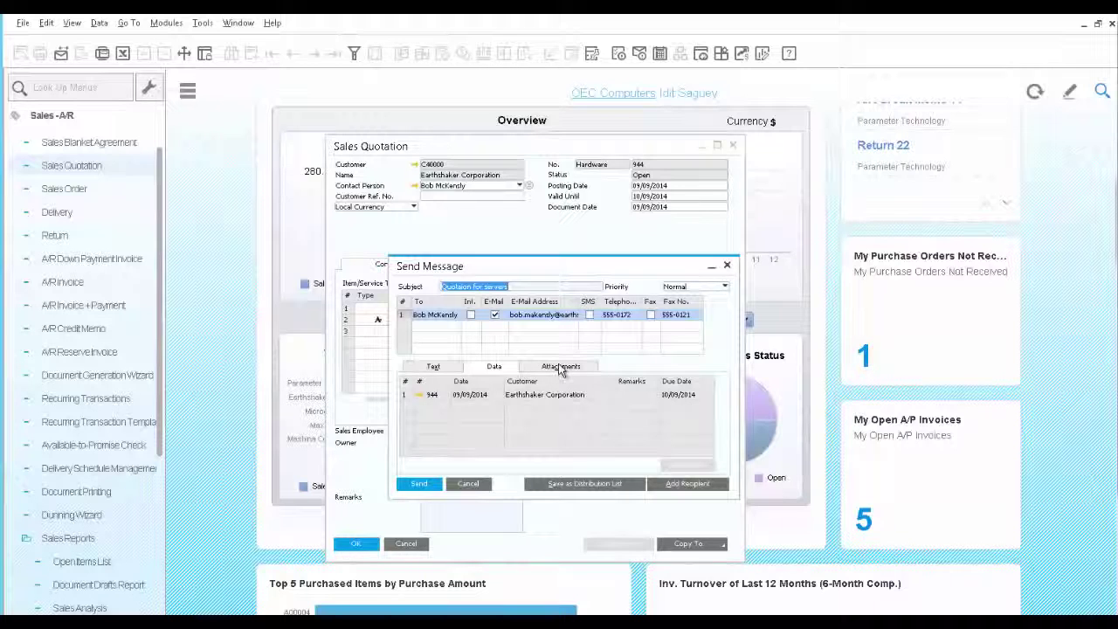
left_click(561, 368)
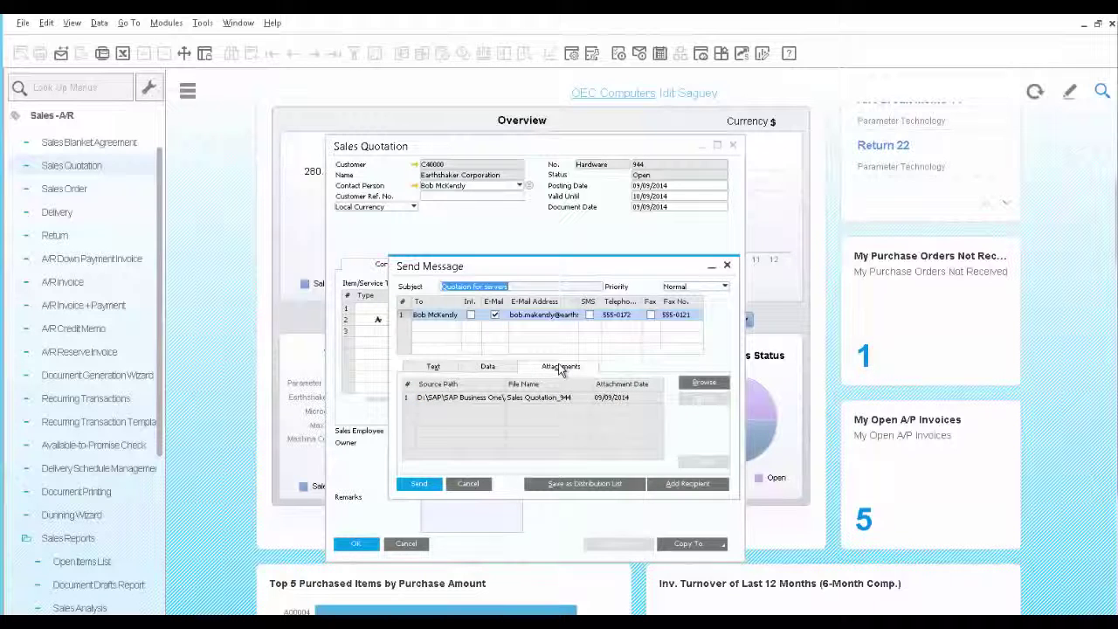
left_click(419, 486)
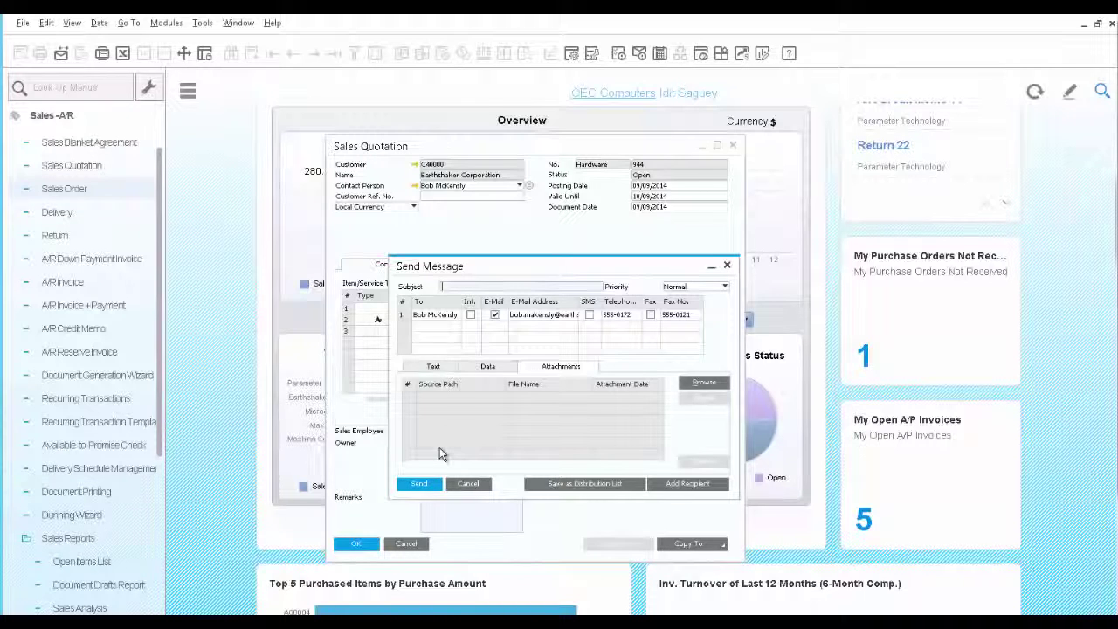
left_click(469, 484)
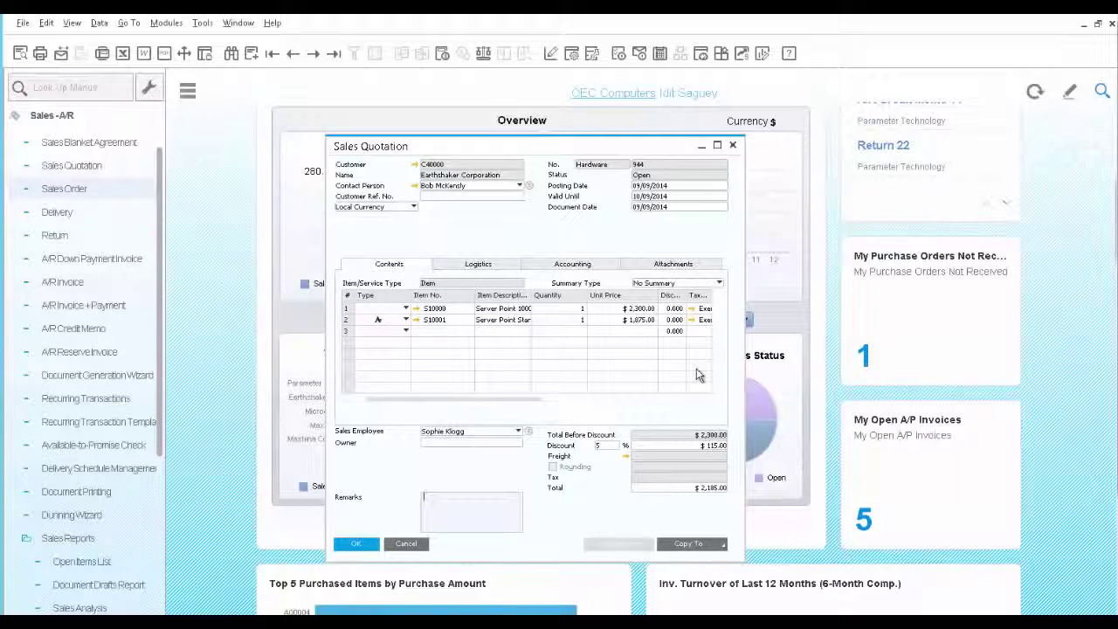
Step: Start a new sales order for the customer Earthshaker Corporation
left_click(60, 194)
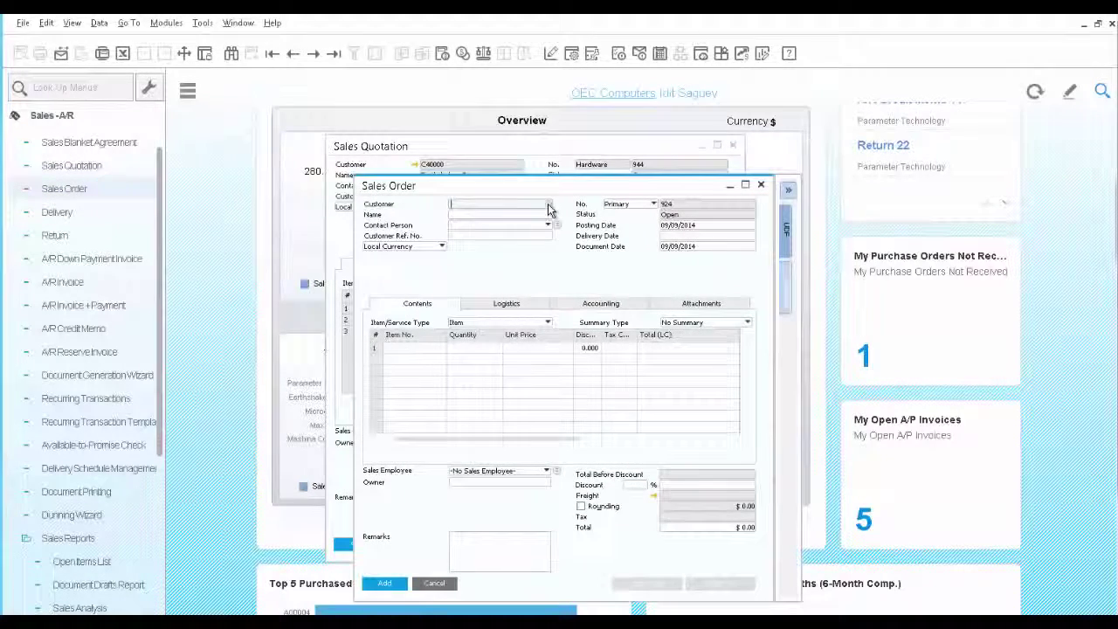
left_click(548, 206)
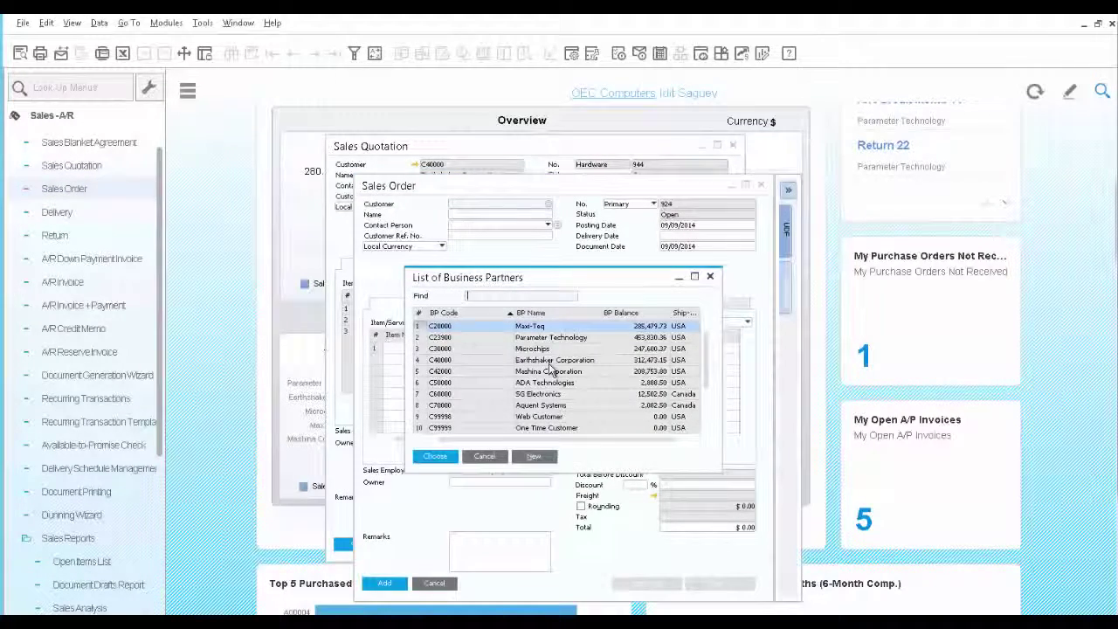
left_click(551, 364)
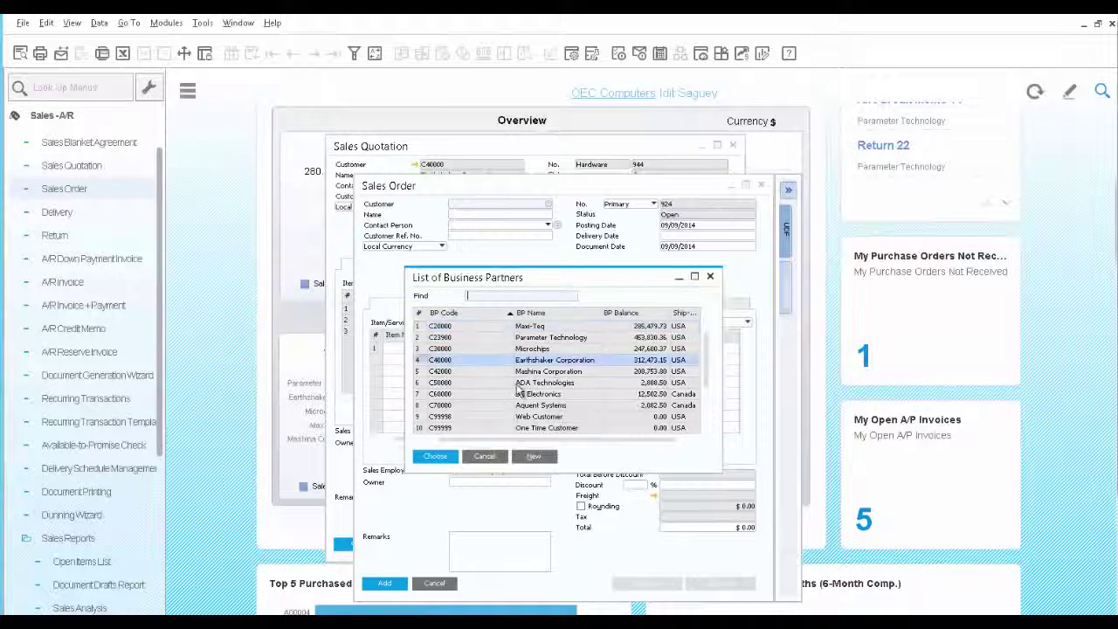
left_click(442, 460)
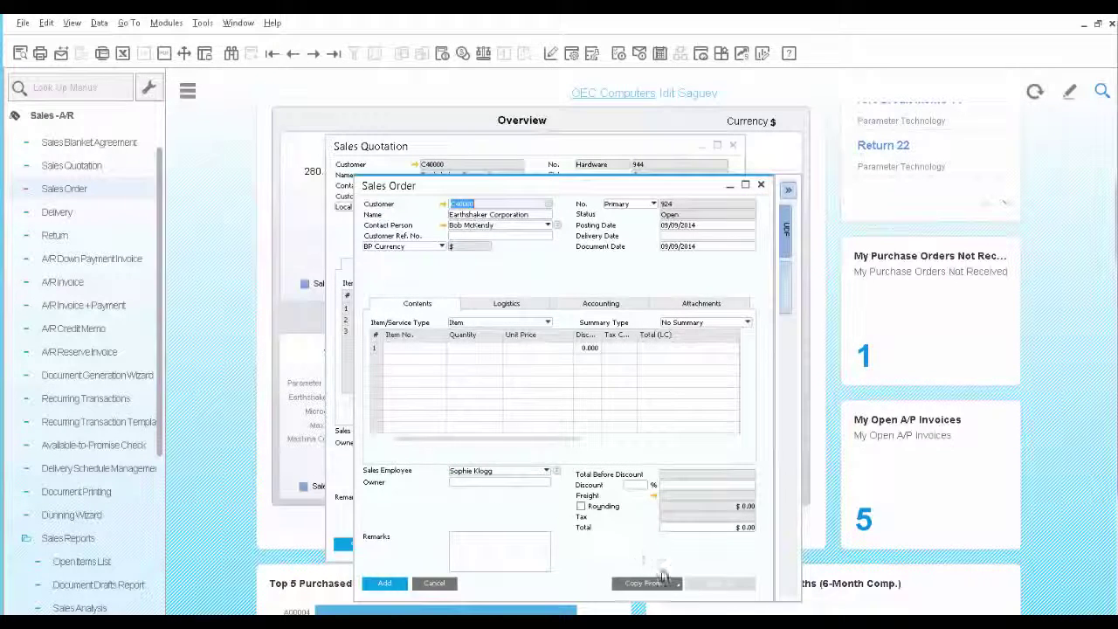
Step: Copy the newest sales quotation into the order, using the current exchange rate, drawing all data and including the alternative items
left_click(664, 582)
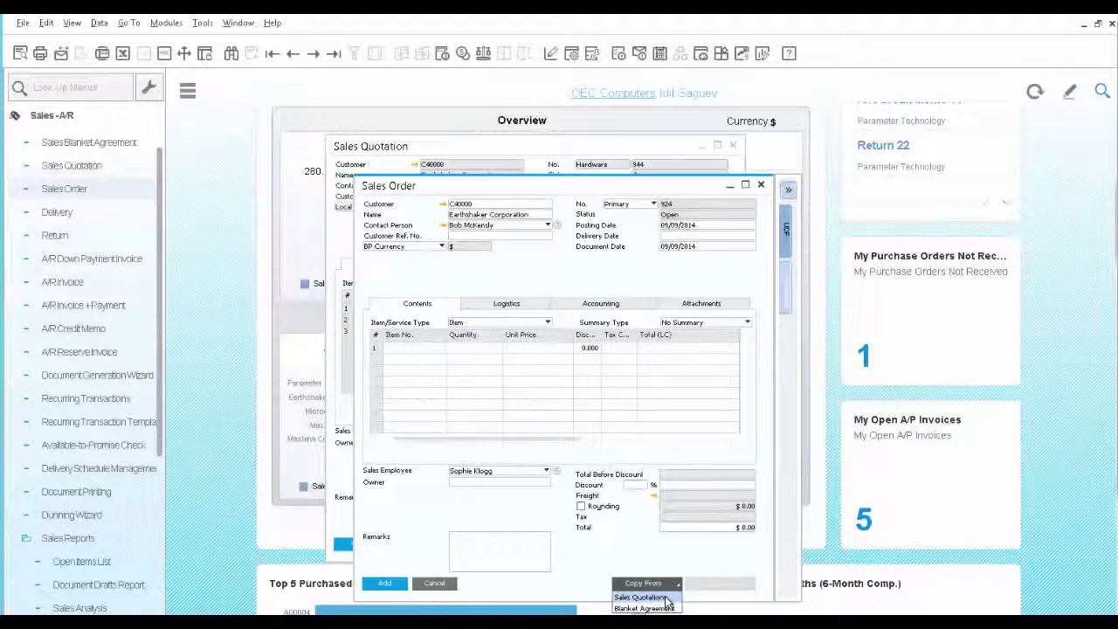
left_click(667, 598)
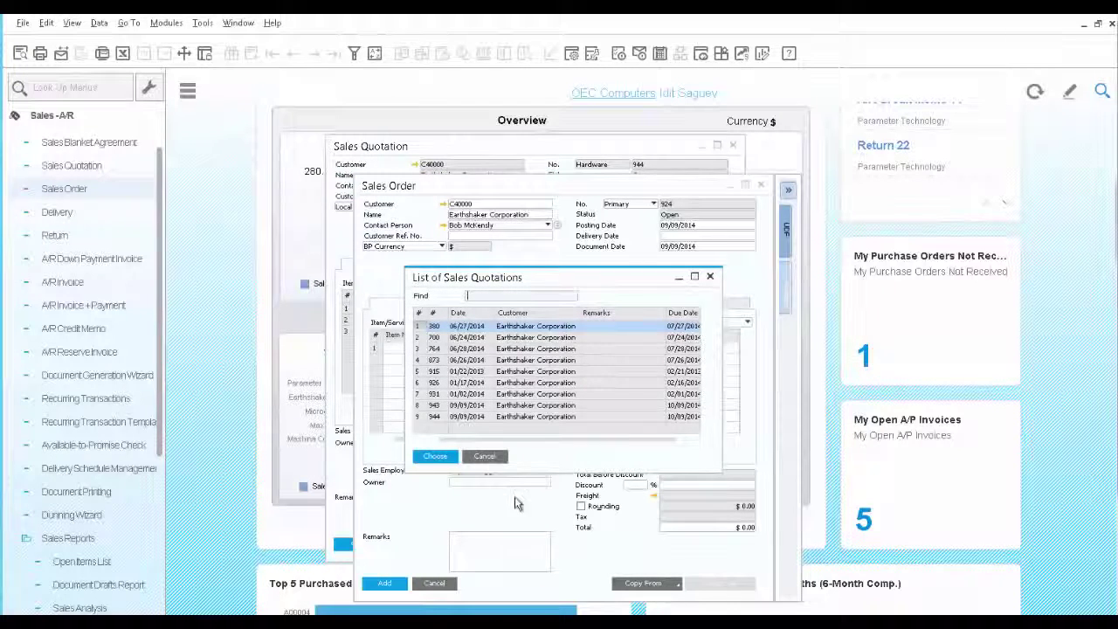
left_click(447, 417)
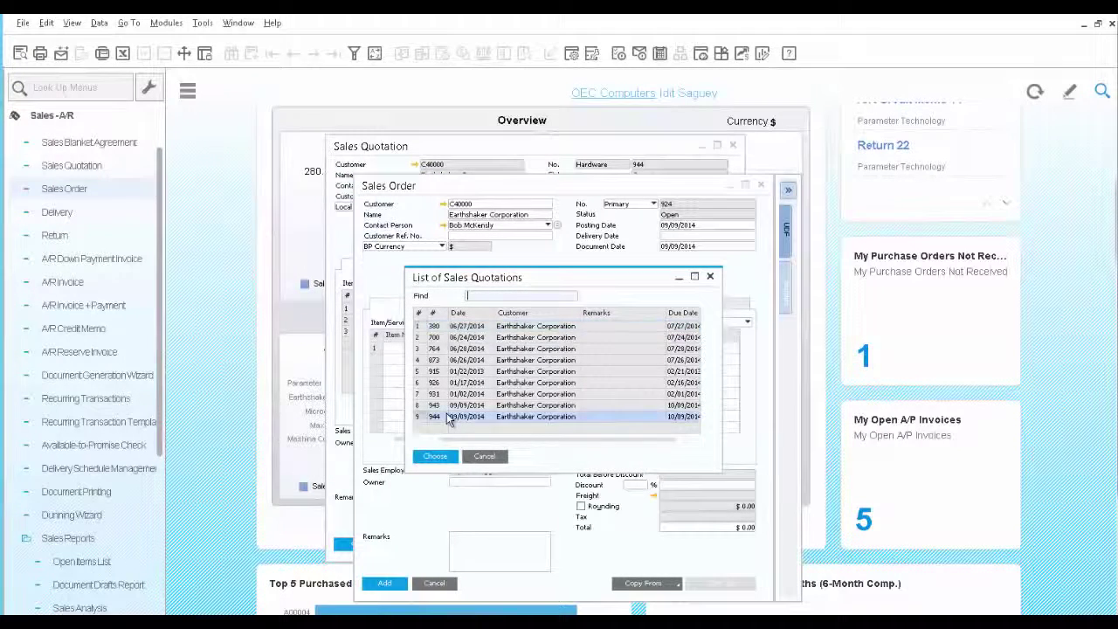
left_click(437, 458)
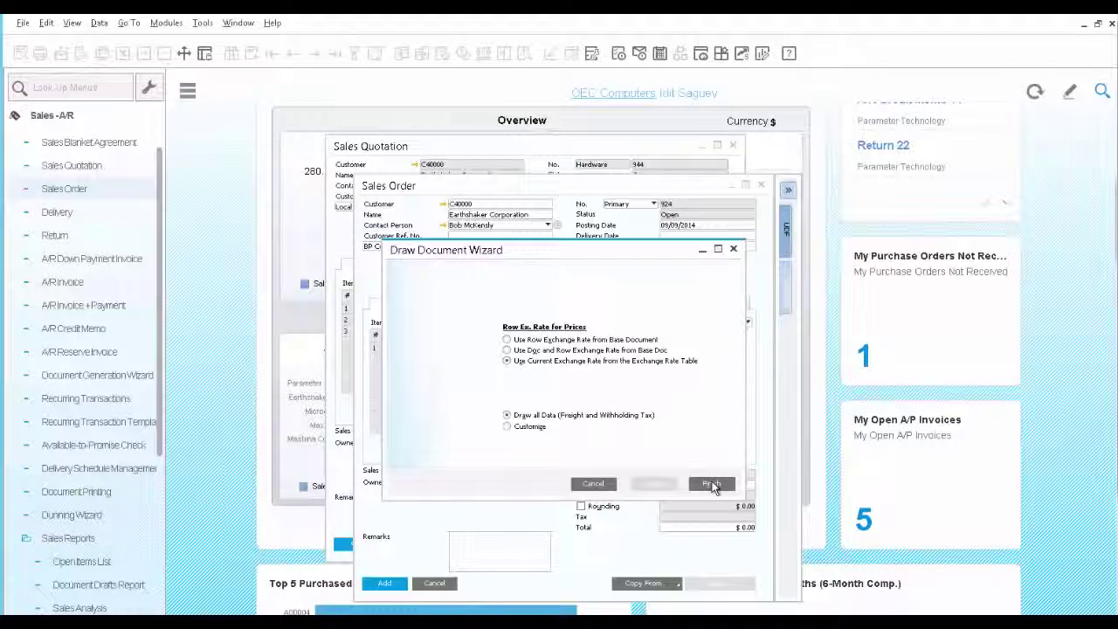
left_click(710, 484)
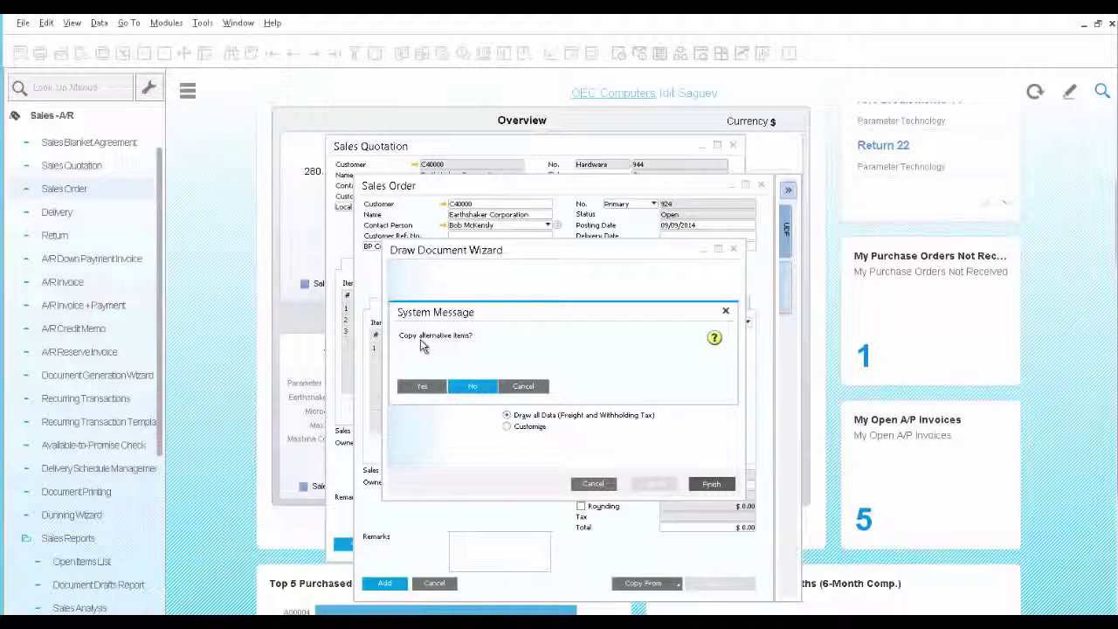
left_click(417, 388)
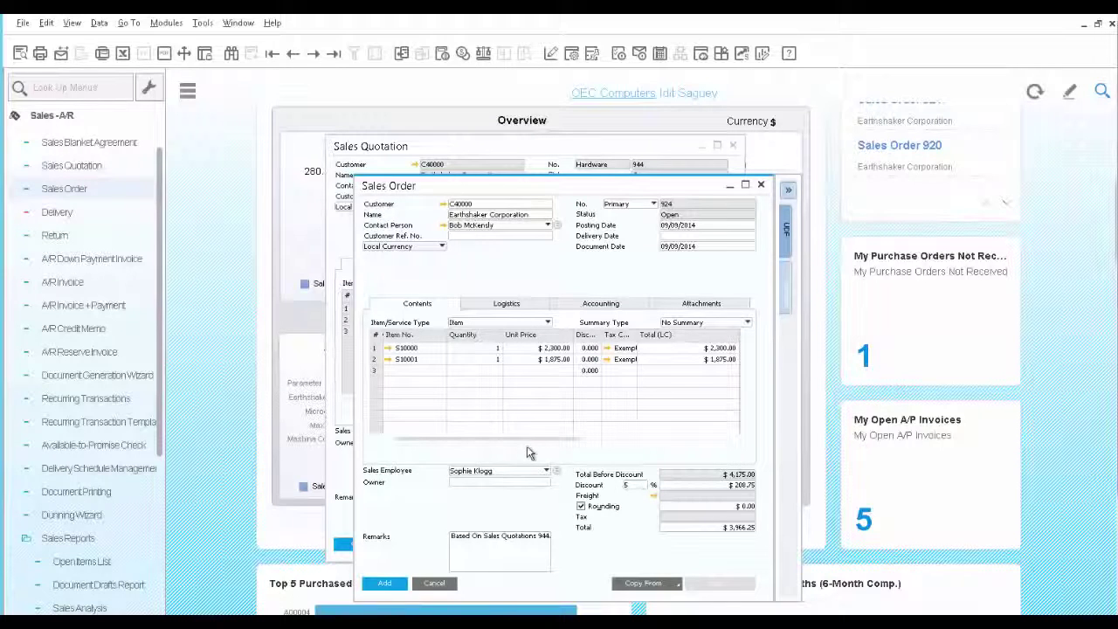
Step: Set the ship-to address of the order's second row to PA WH
left_click_drag(533, 445, 696, 441)
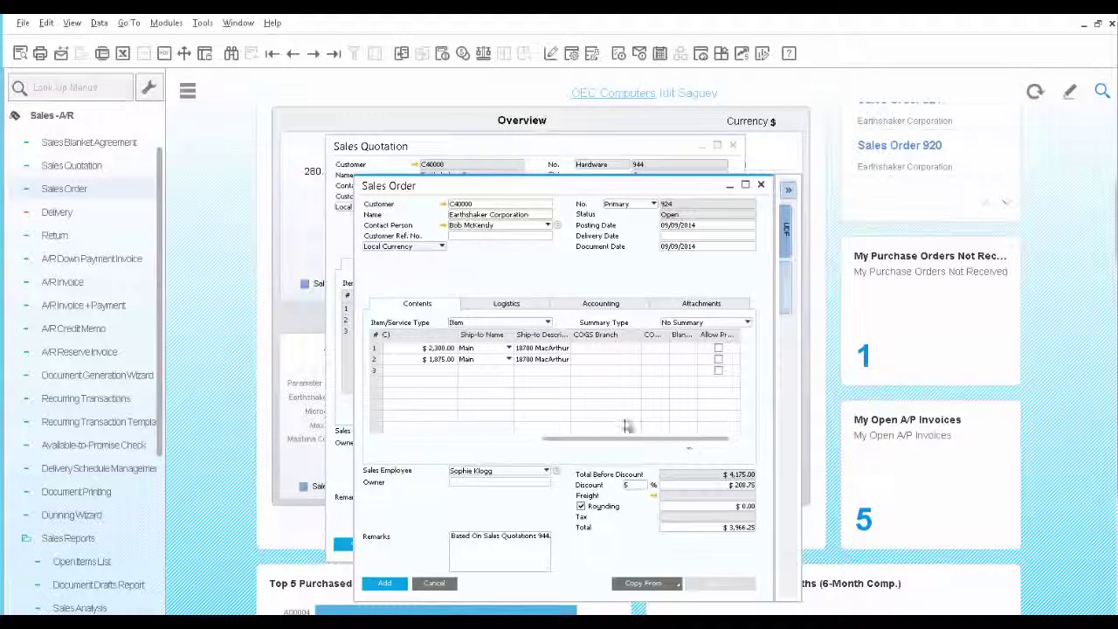
left_click(507, 369)
left_click(482, 394)
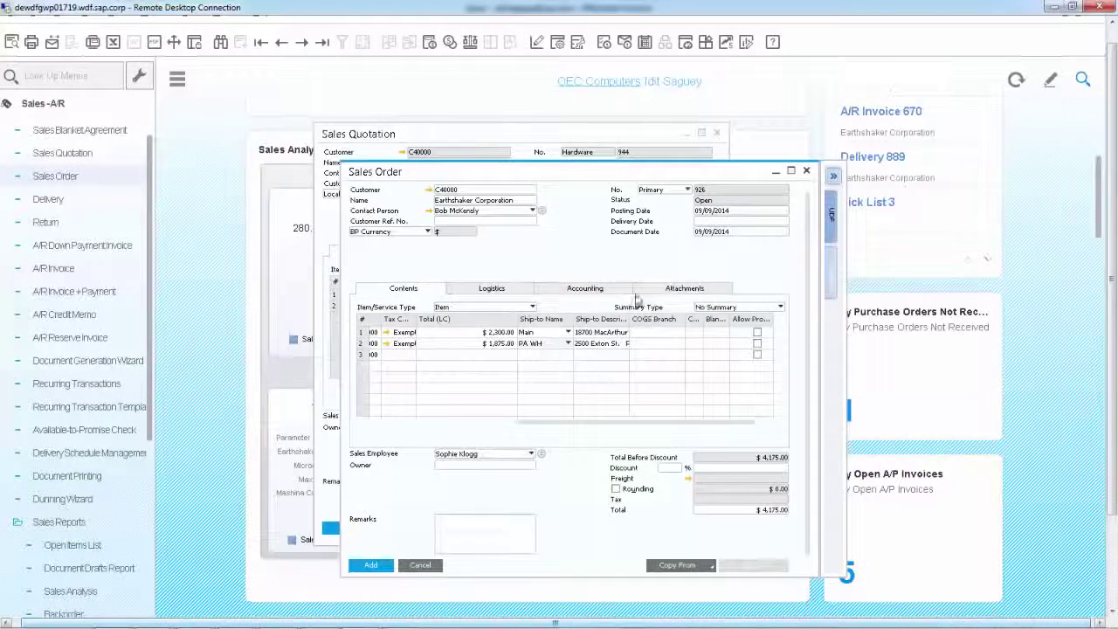
Step: Set the order's delivery date to 09/09/2014 and apply it to the existing table rows
left_click(719, 221)
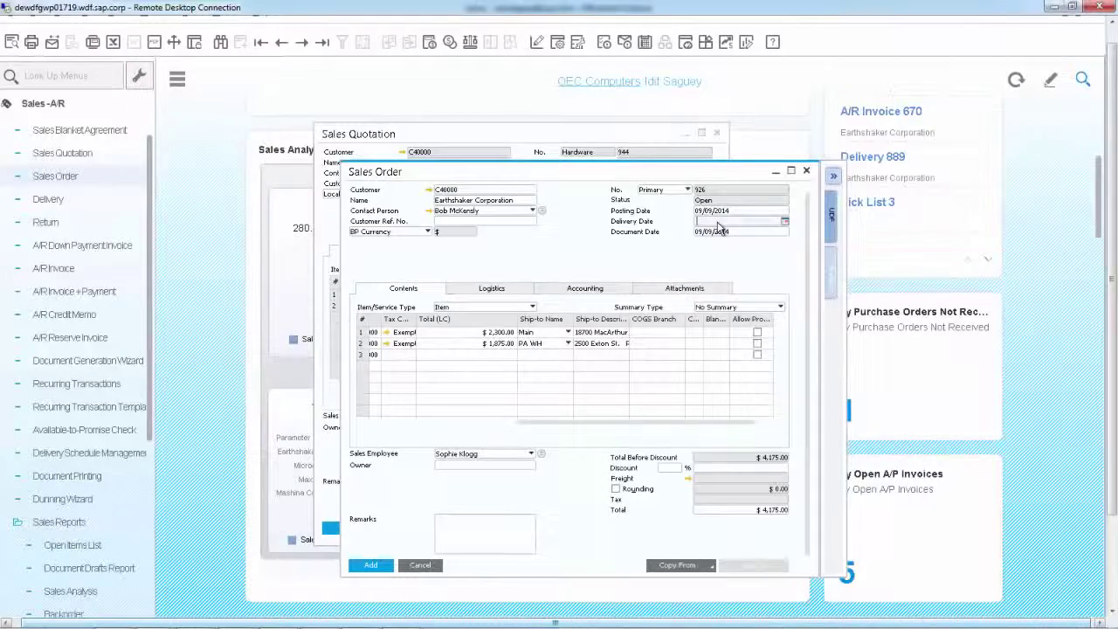
type("9")
key("Tab")
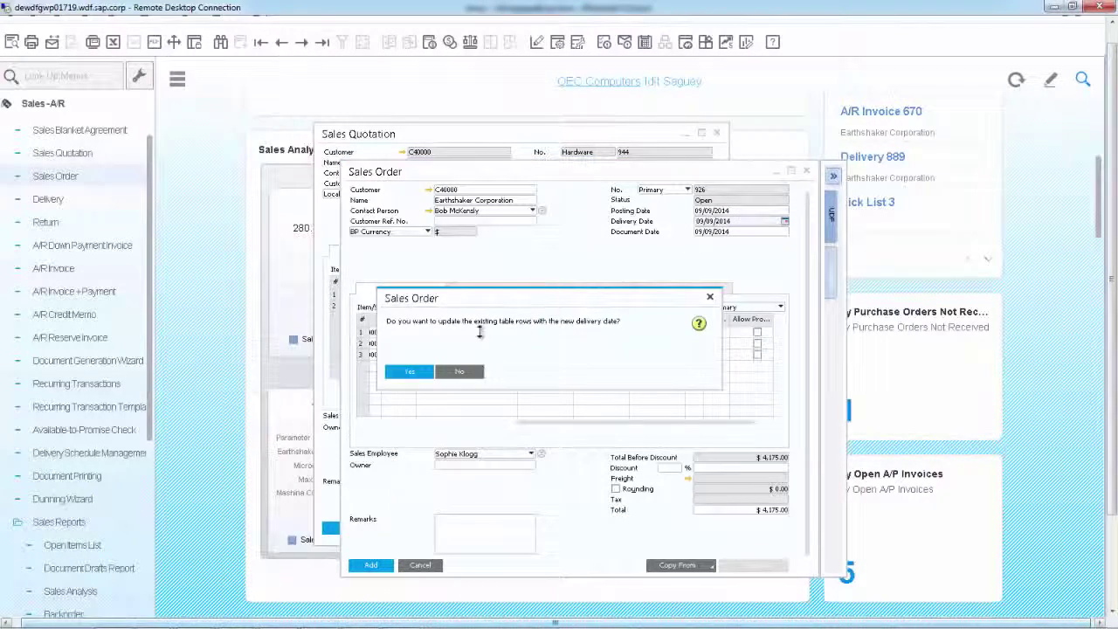
left_click(410, 372)
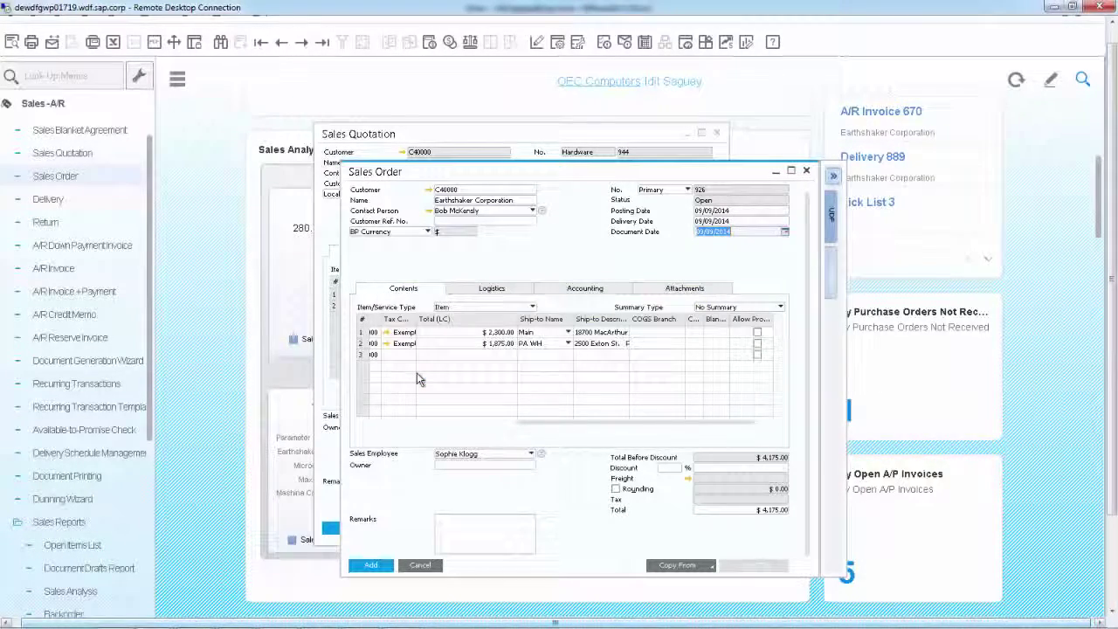
Step: Add the sales order, checking the ATP quantities of S10001 and accepting its delivery proposal for 09/15/2014
left_click(372, 566)
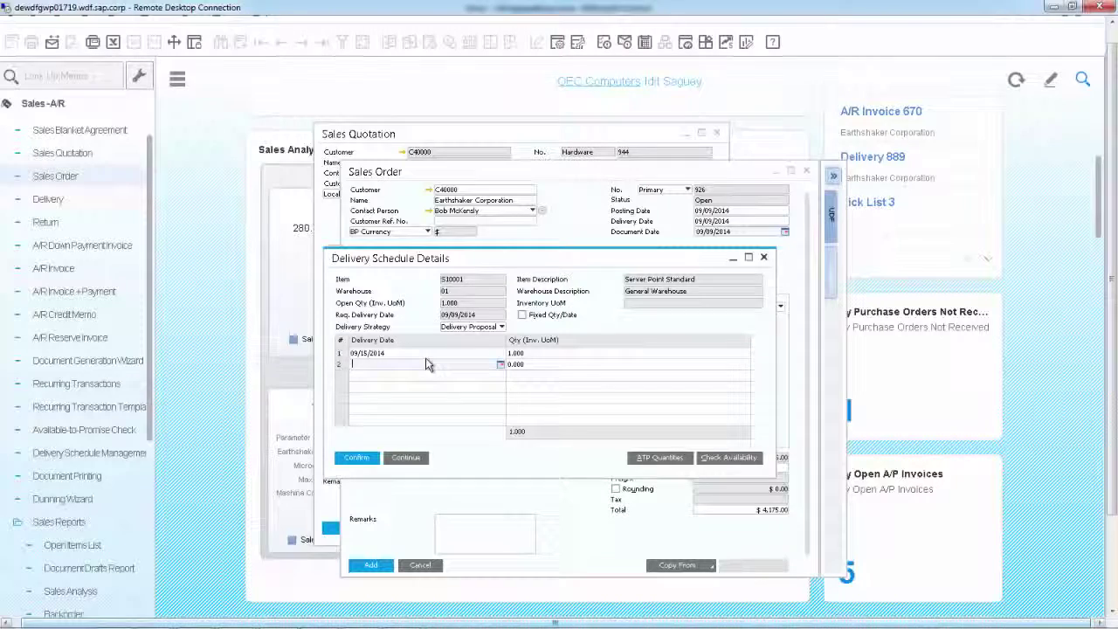
left_click(646, 460)
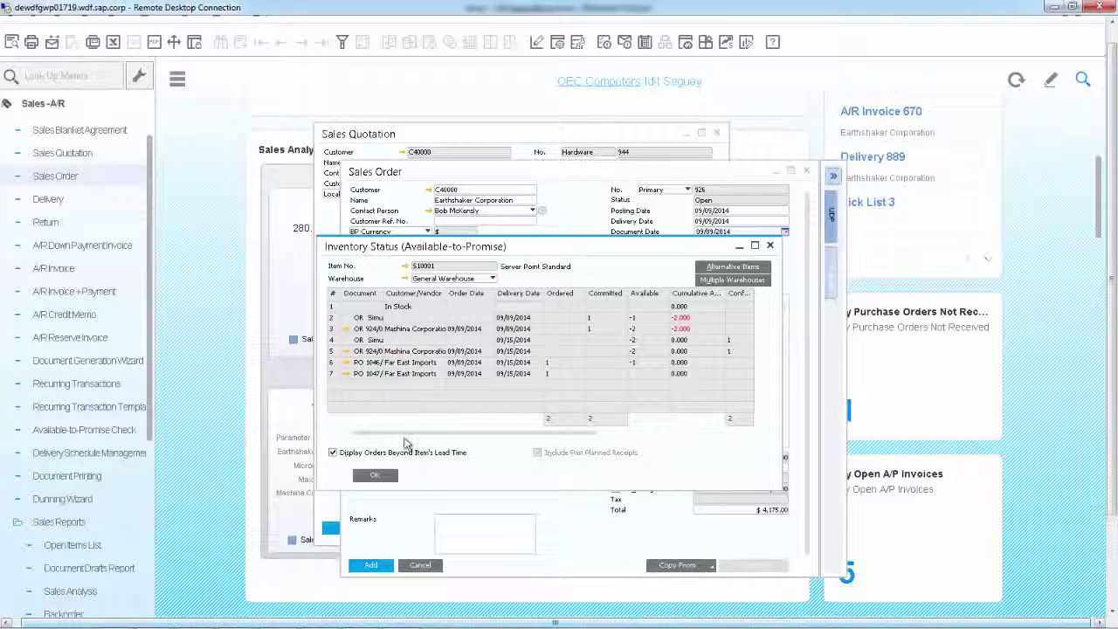
left_click(383, 476)
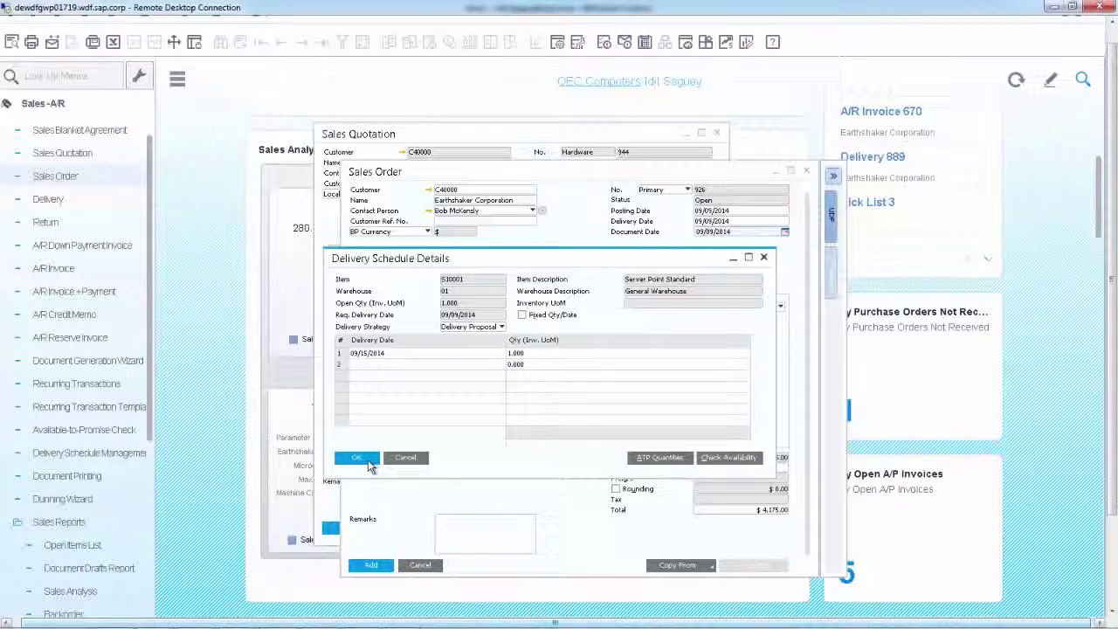
left_click(368, 459)
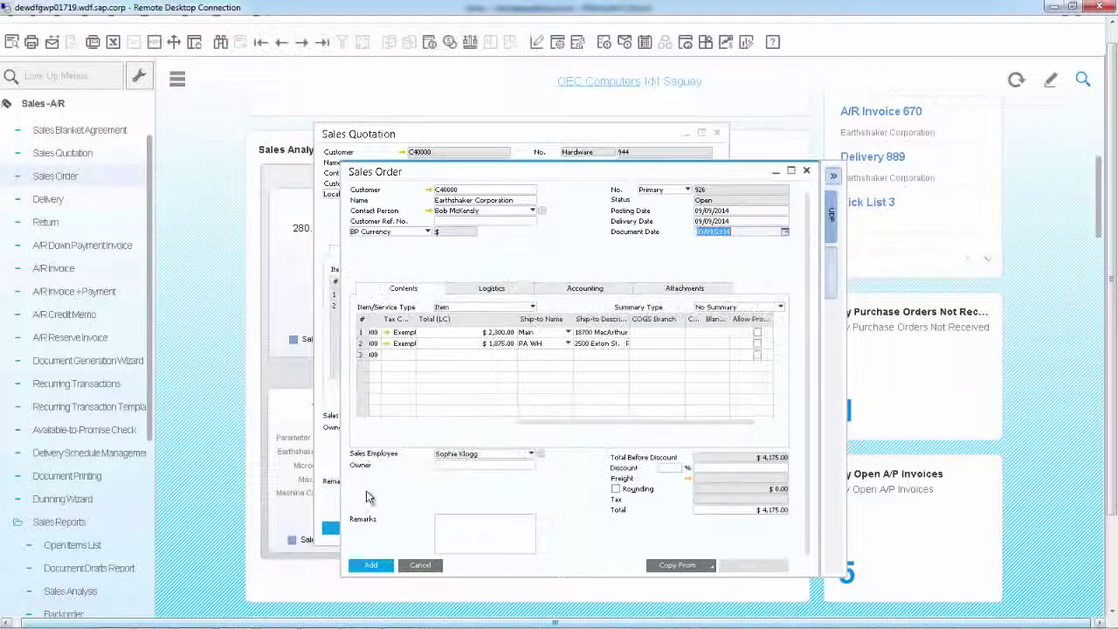
left_click(371, 565)
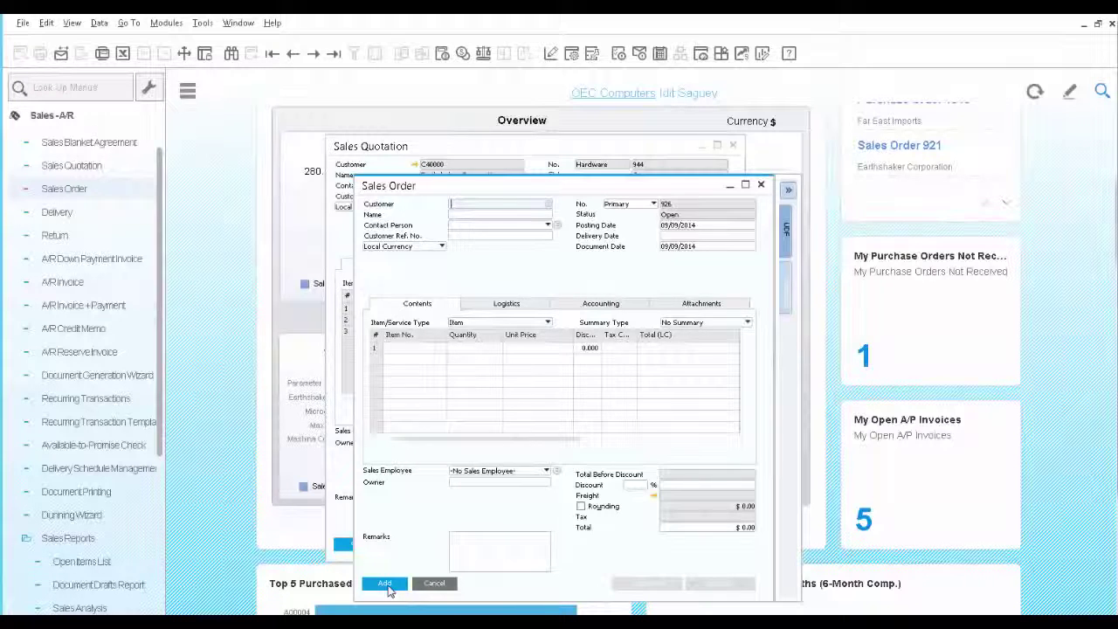
Step: Reopen the last added sales order and open Delivery Schedule Management for its S10001 row
left_click(332, 55)
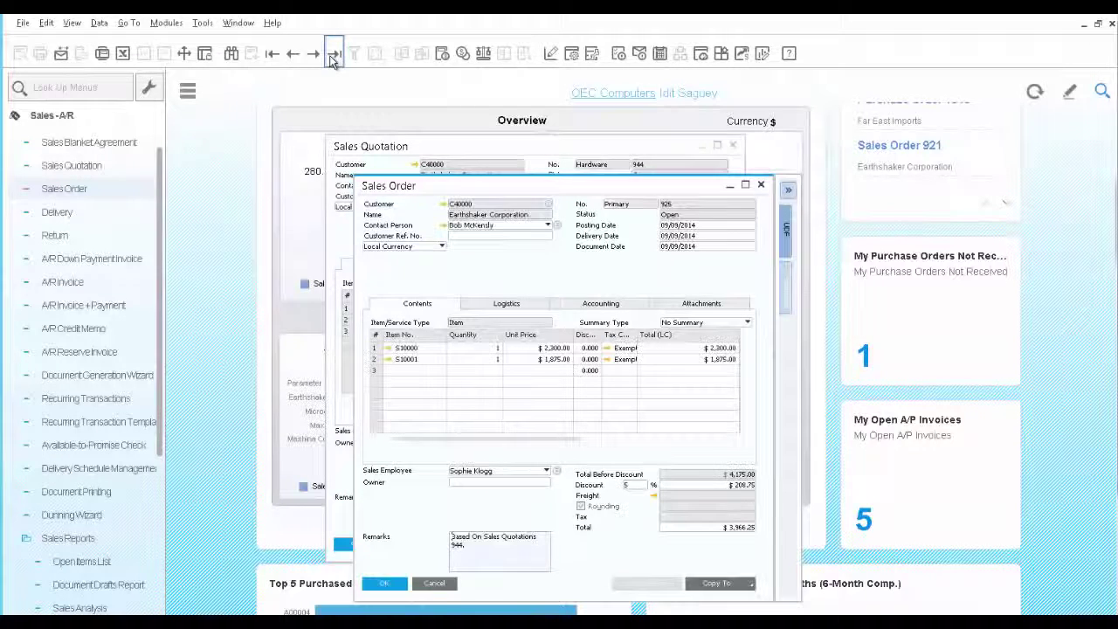
right_click(377, 361)
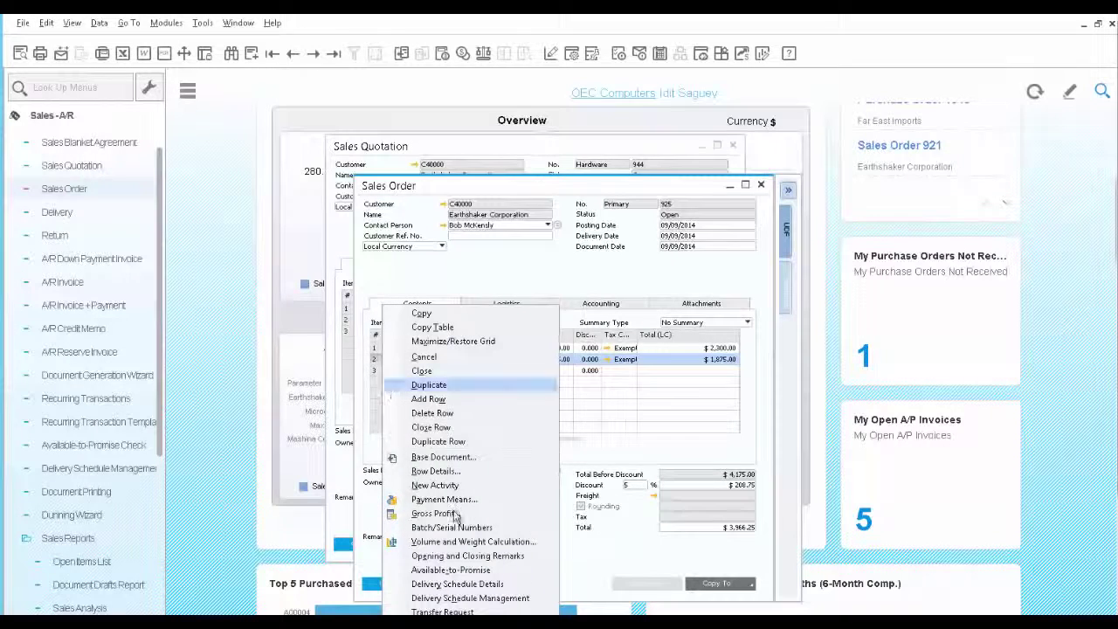
left_click(479, 600)
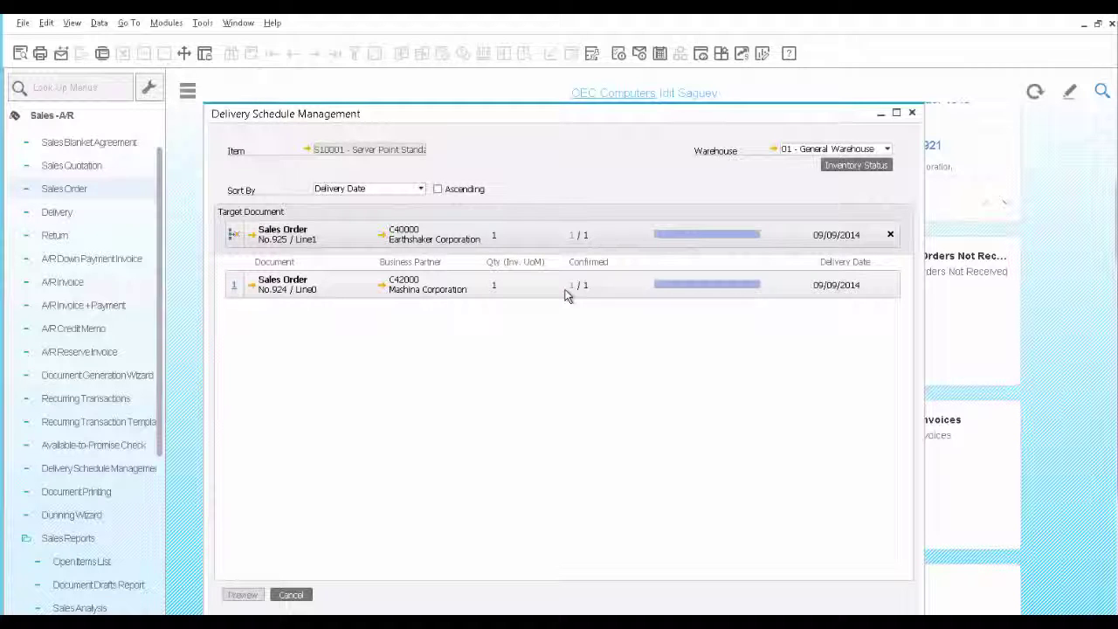
Step: With the Earthshaker Corporation order as target document, reduce the Mashina Corporation order's confirmed scheduled delivery to 0
left_click(573, 235)
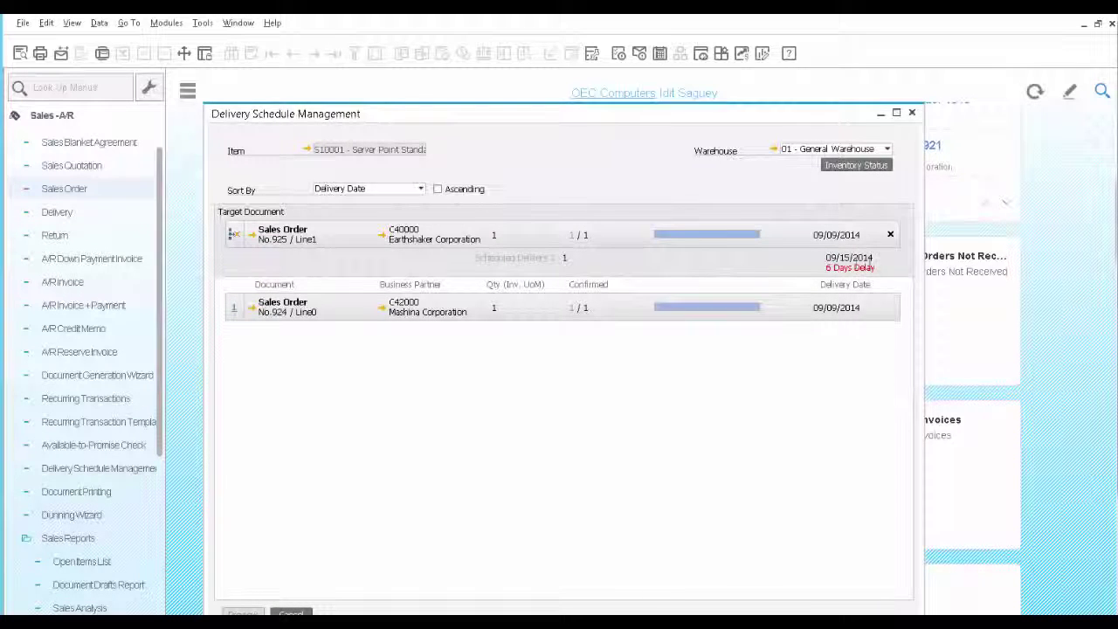
left_click(573, 307)
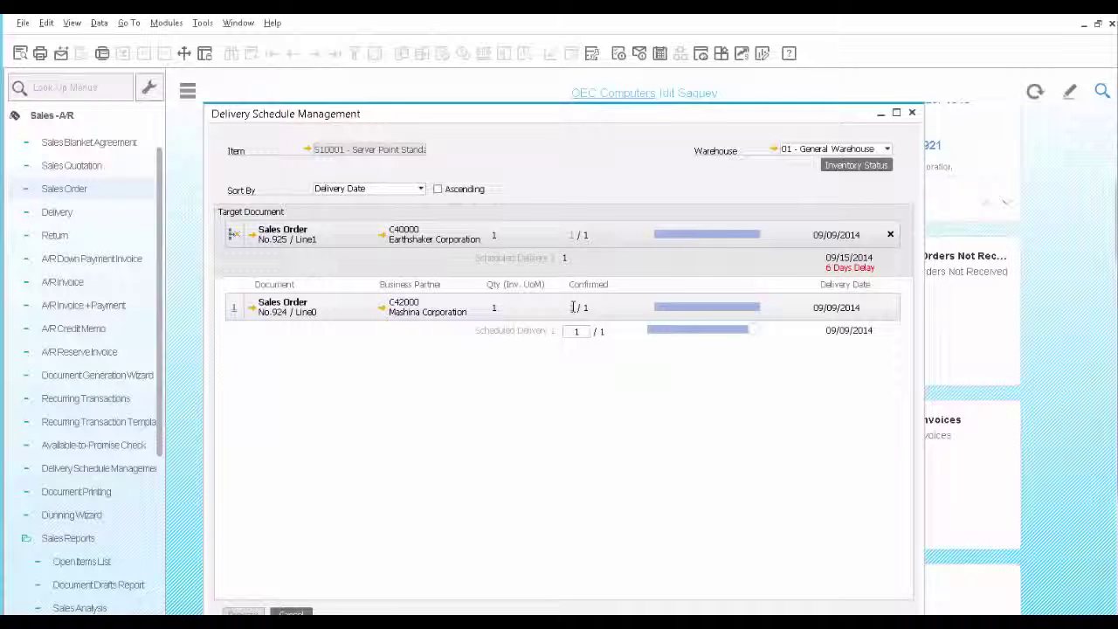
left_click(574, 332)
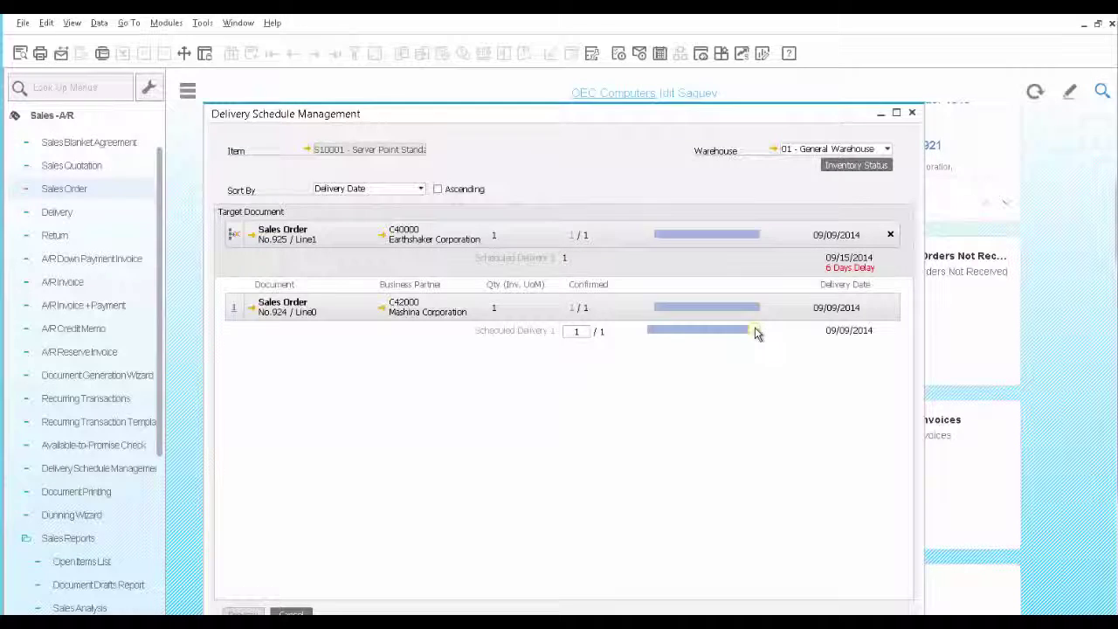
left_click_drag(714, 338, 656, 334)
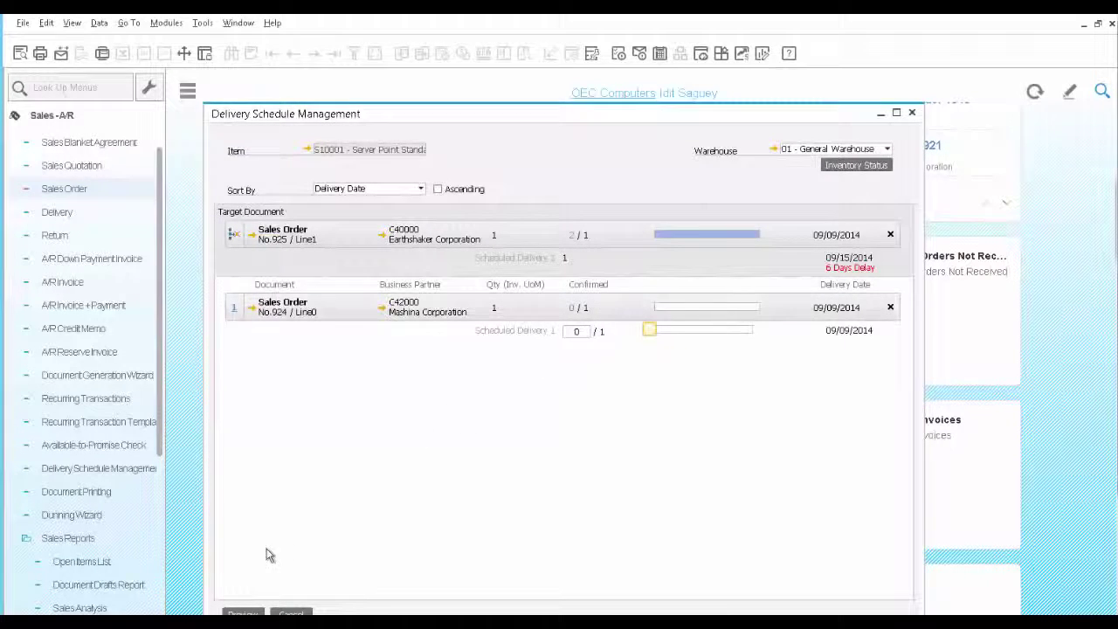
Step: Preview and confirm the rescheduled deliveries, and close Delivery Schedule Management
left_click(251, 611)
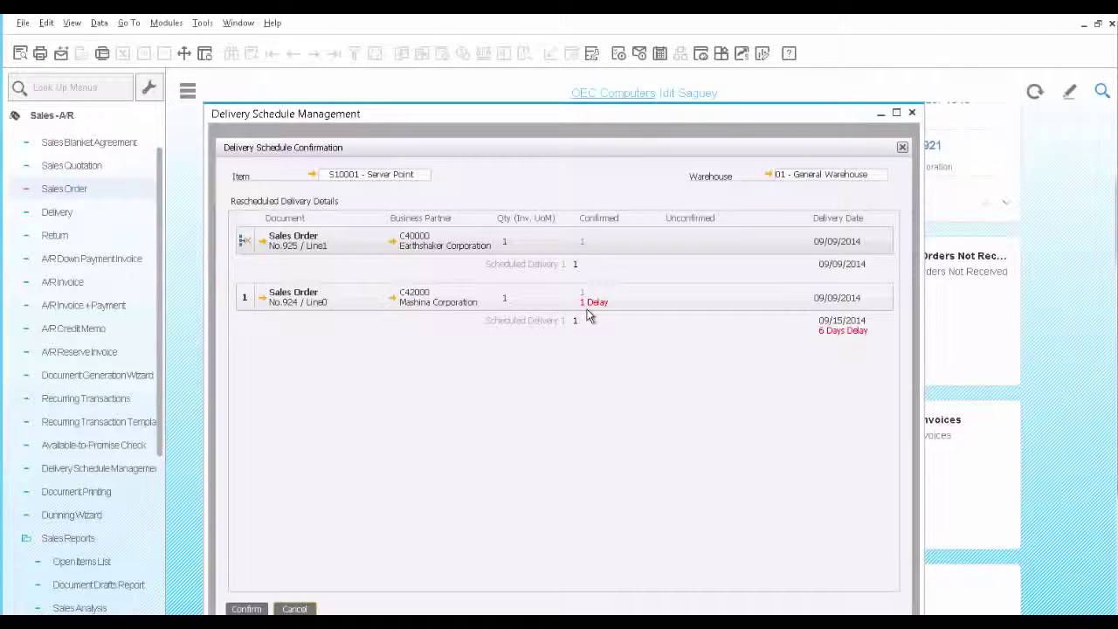
left_click(247, 609)
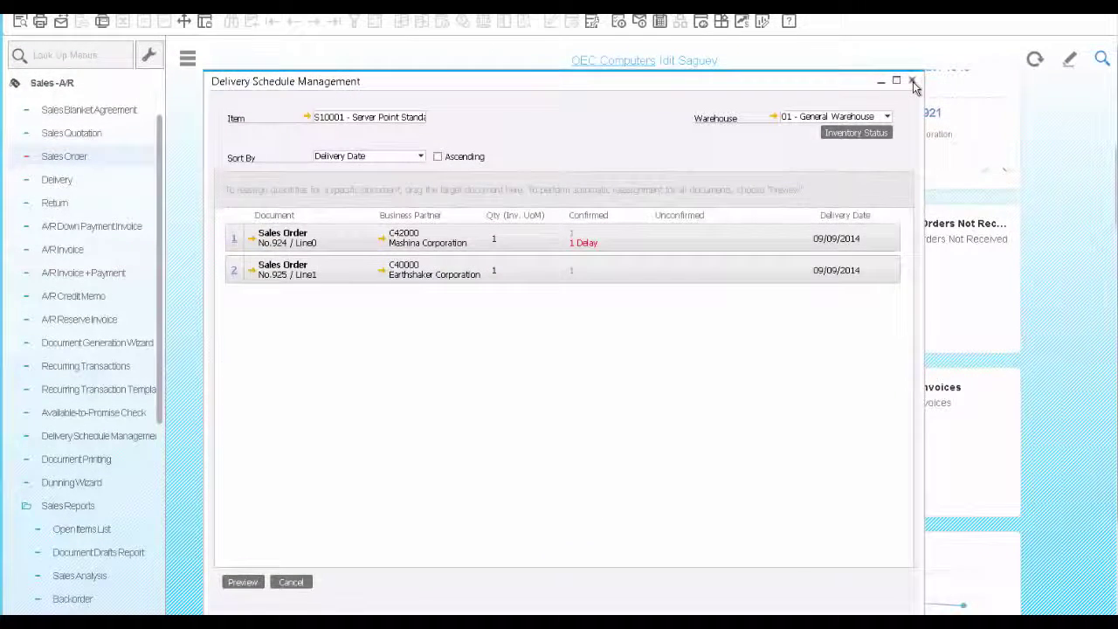
left_click(912, 82)
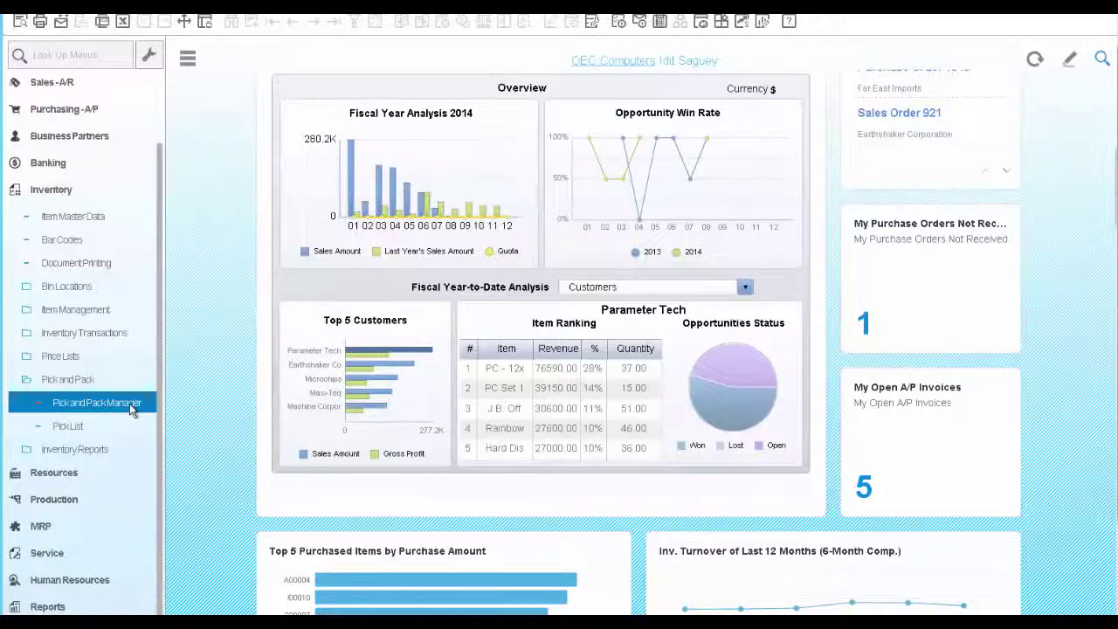
Step: List open sales orders in the Pick and Pack Manager, starting from the new Earthshaker Corporation order's number
left_click(131, 410)
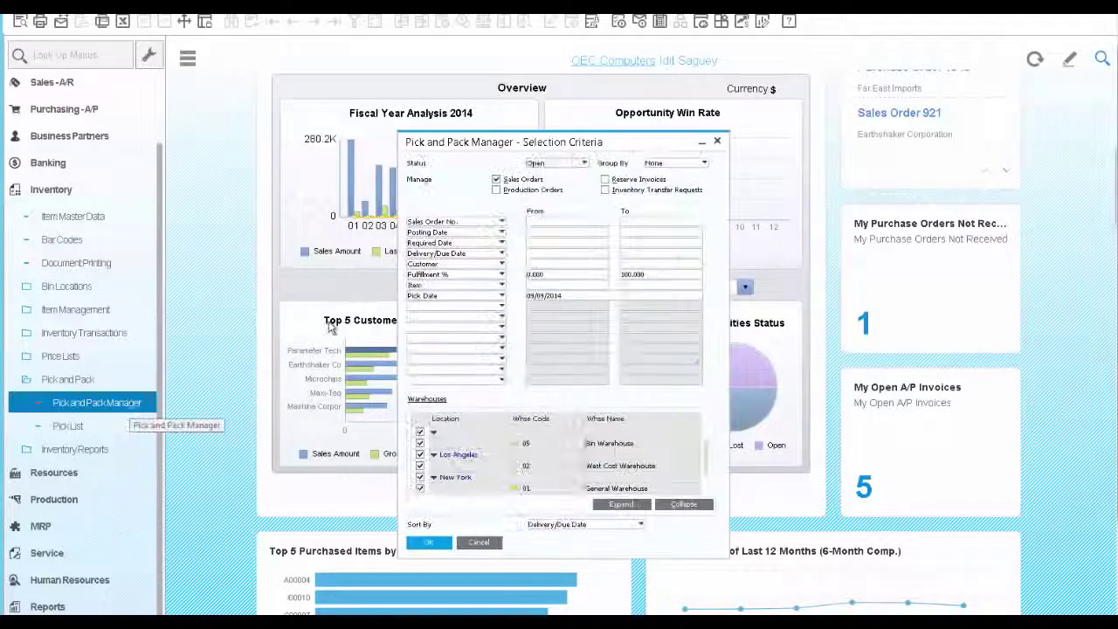
left_click(541, 224)
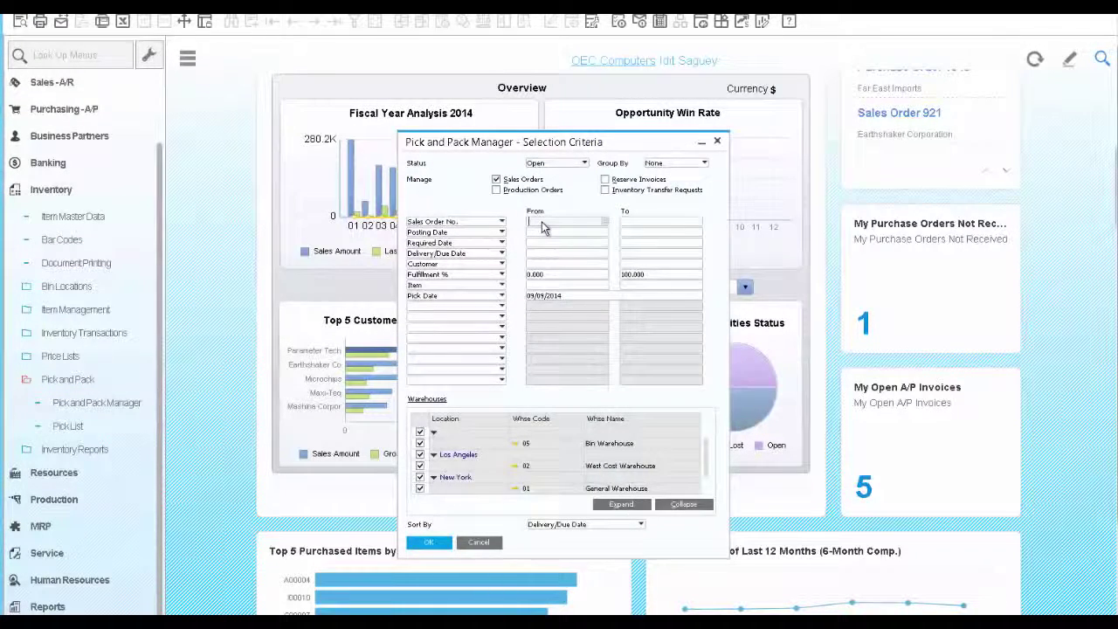
type("92")
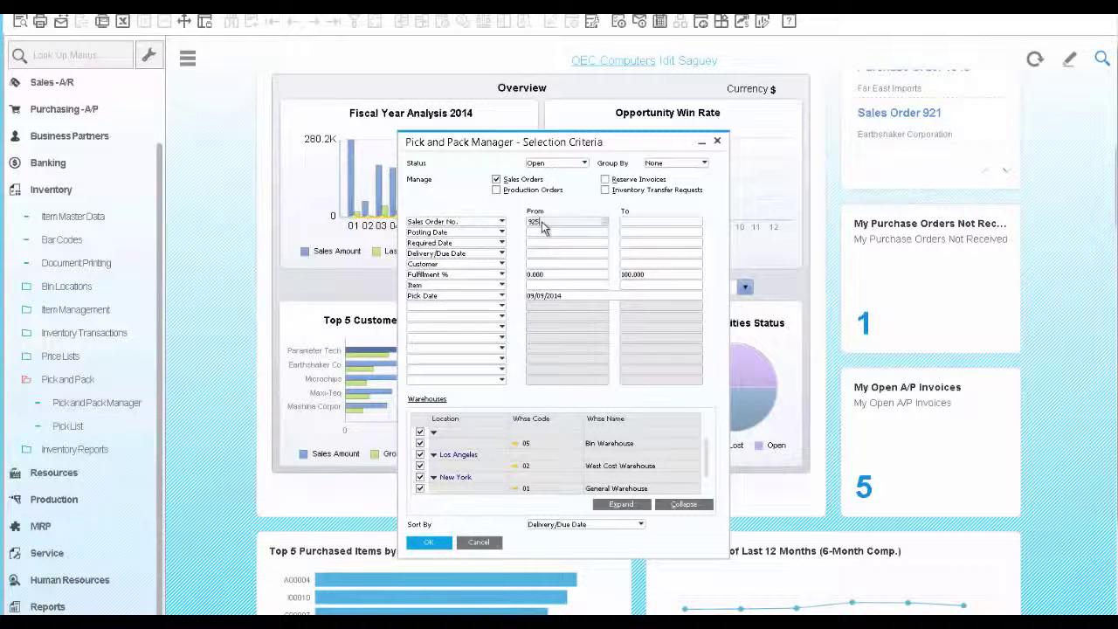
type("5")
key("Tab")
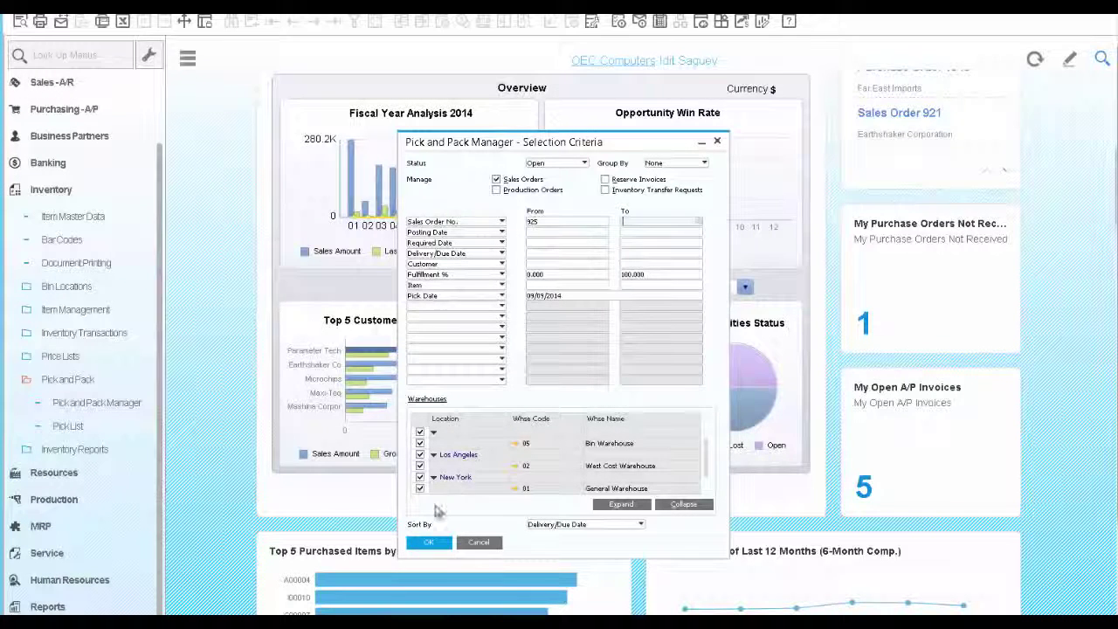
left_click(428, 544)
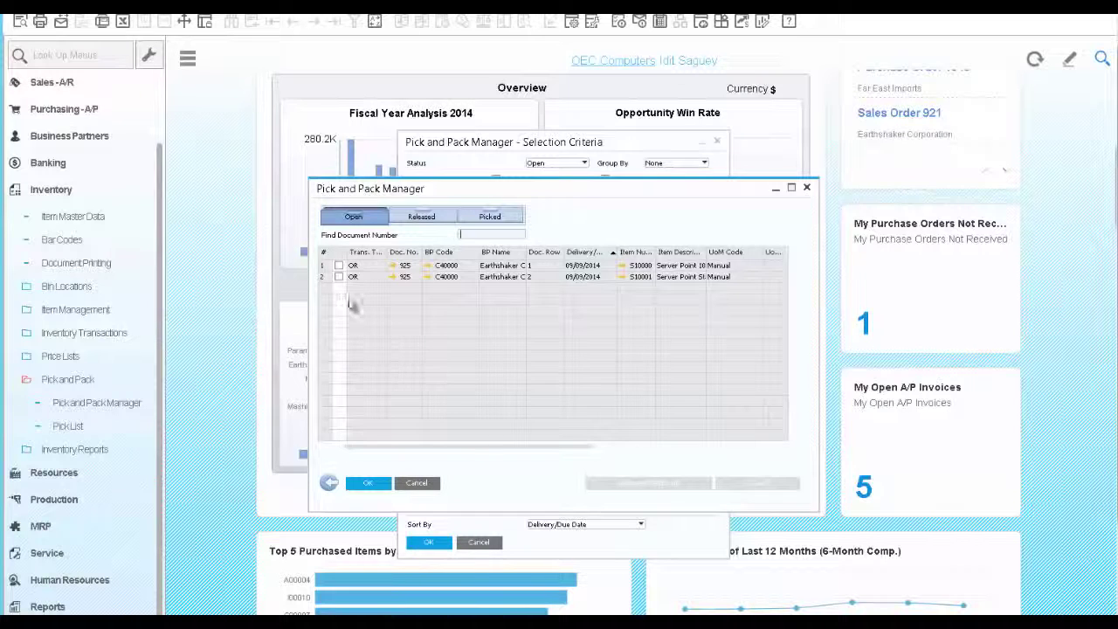
Step: Release both Earthshaker Corporation order rows to a pick list and generate it without any split parameters
left_click(339, 267)
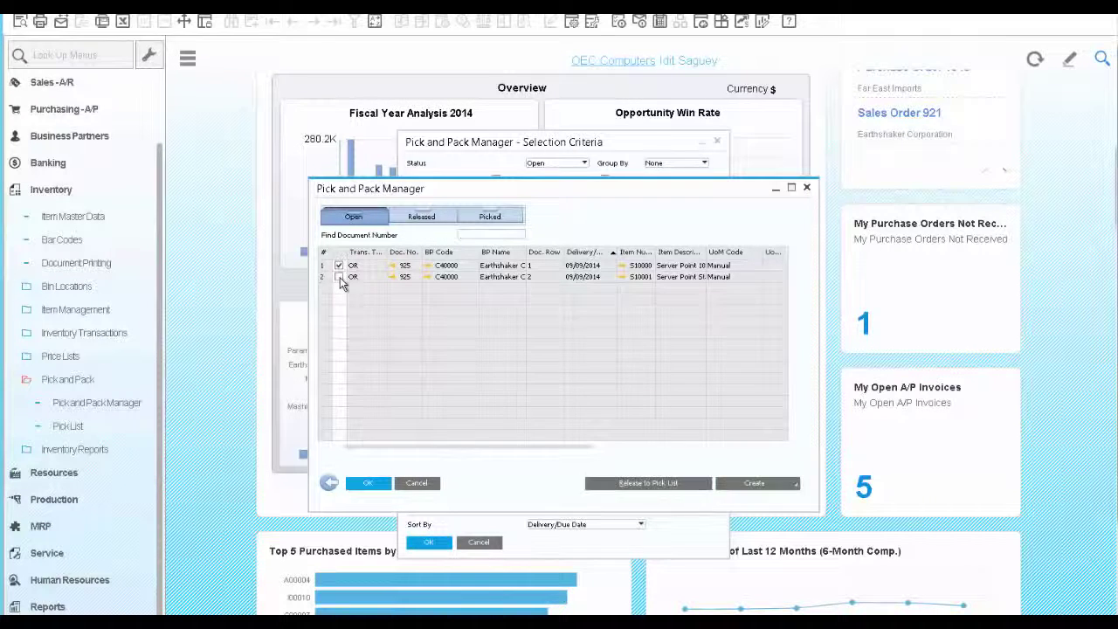
left_click(339, 277)
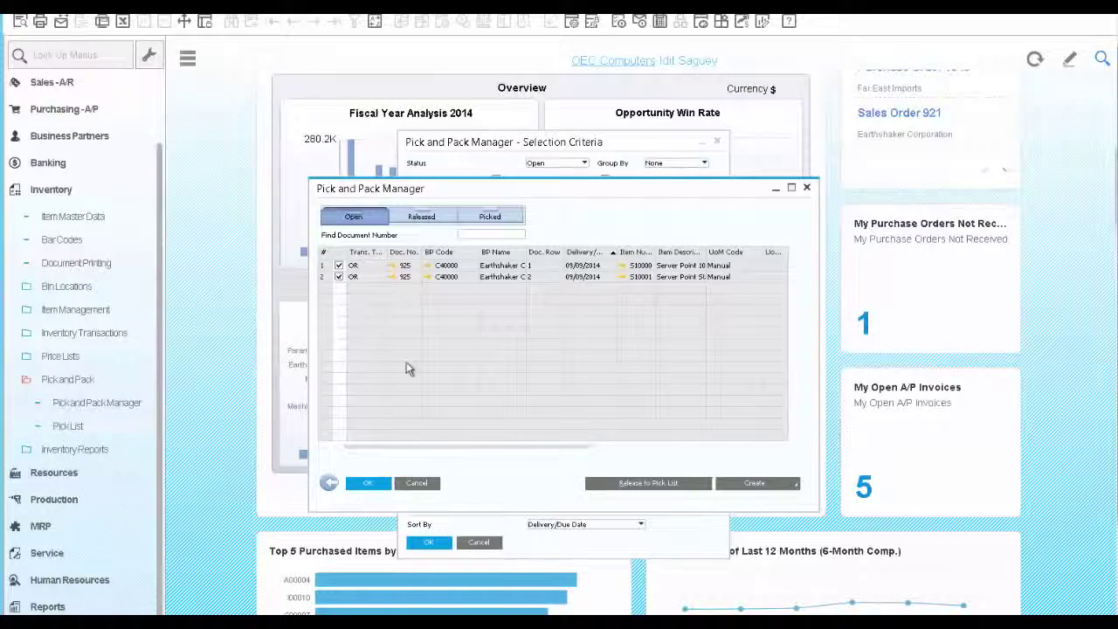
left_click(633, 486)
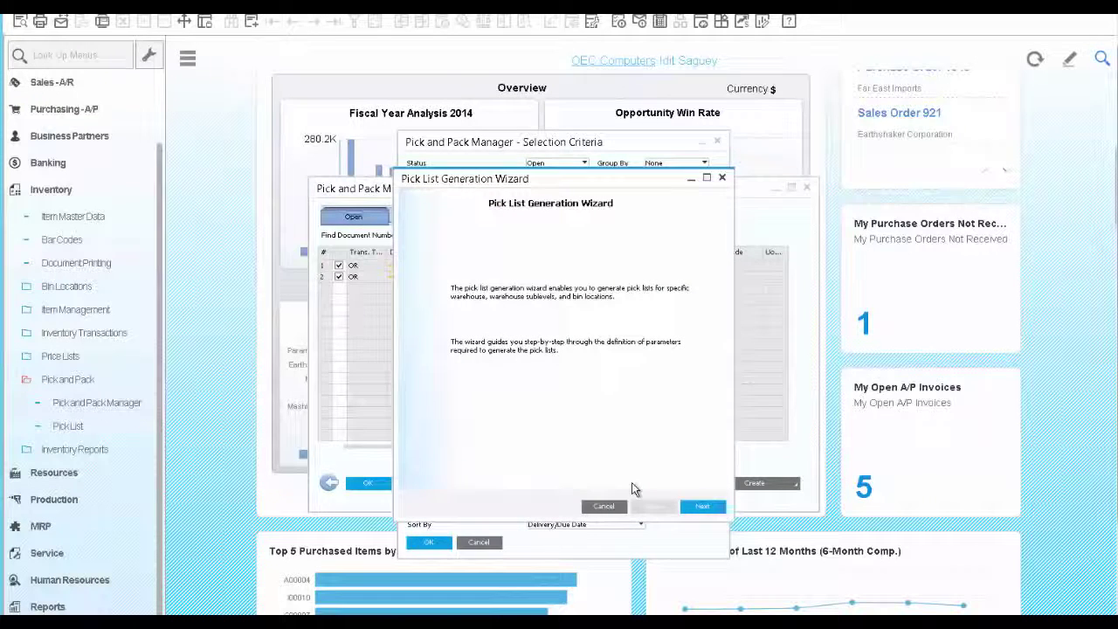
left_click(704, 508)
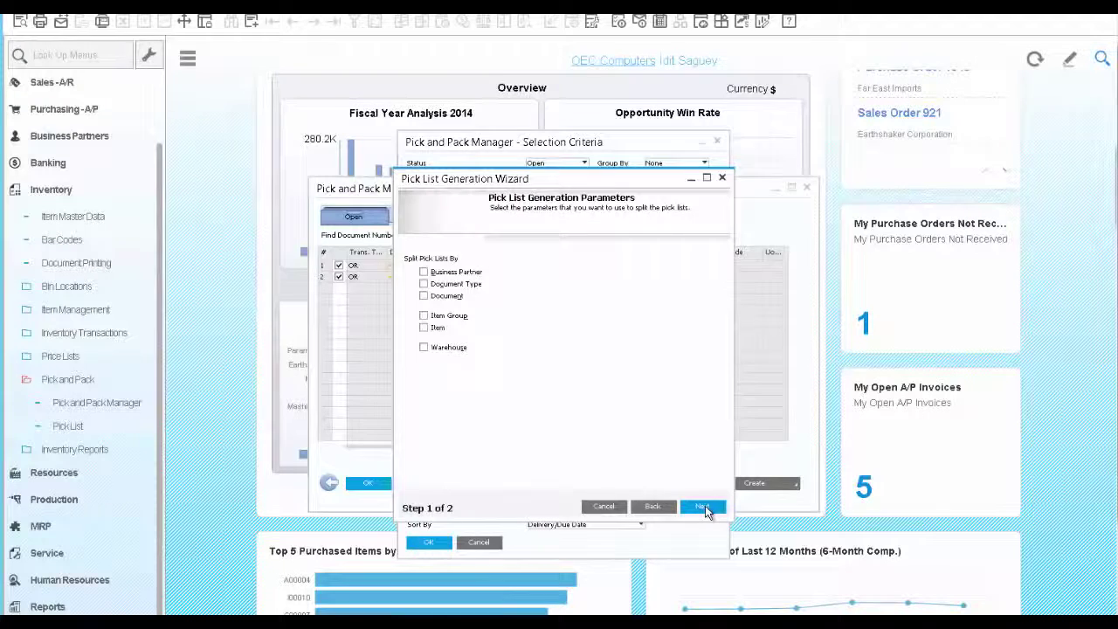
left_click(705, 509)
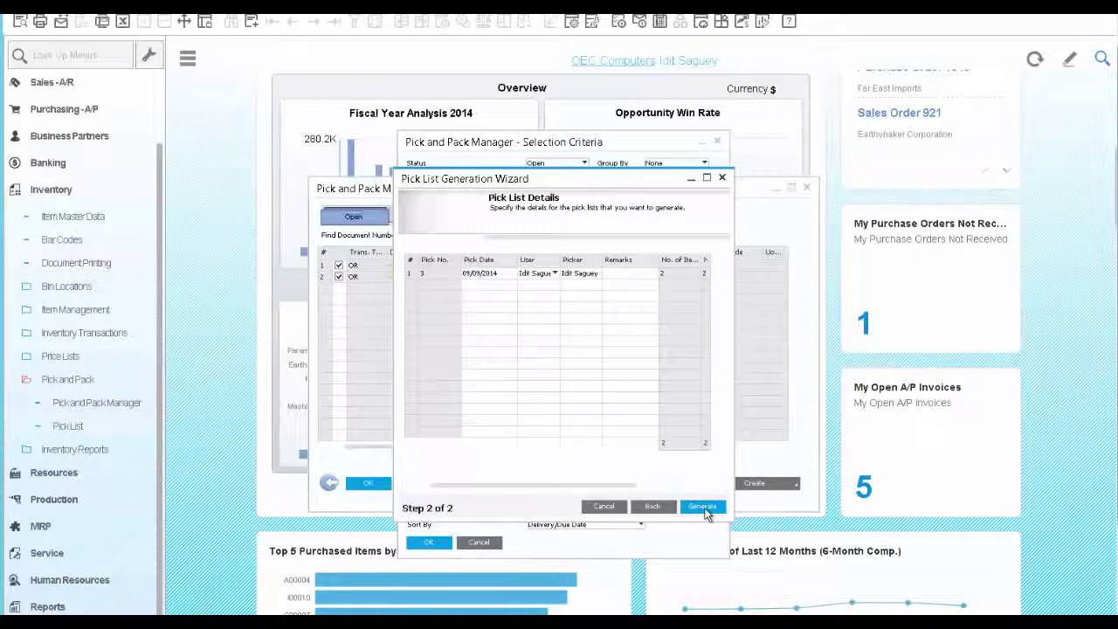
left_click(704, 508)
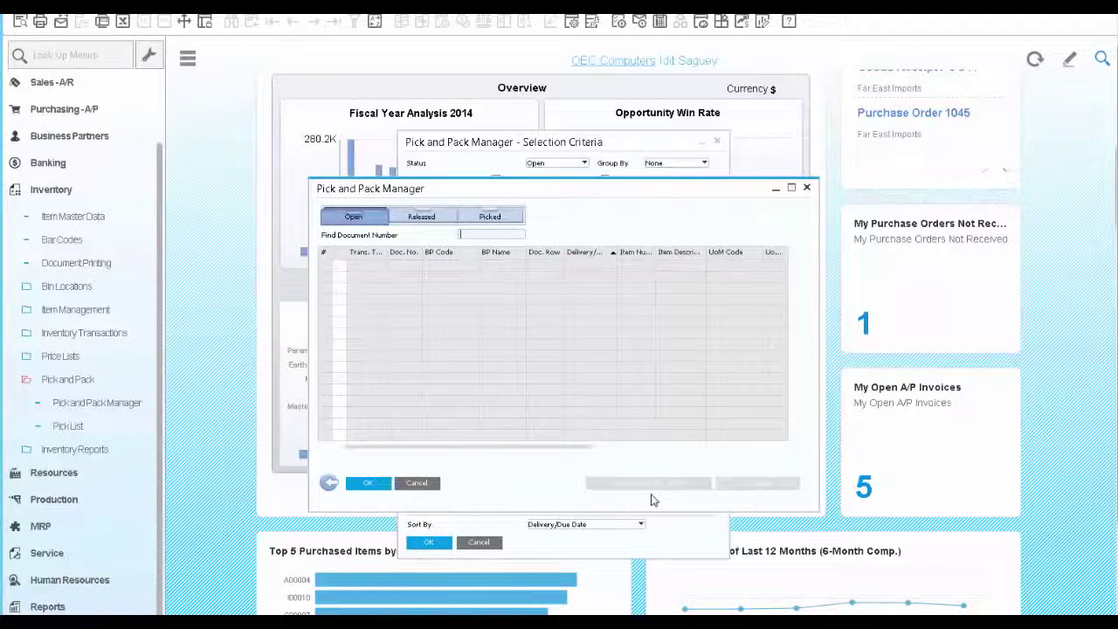
Step: Open the newly released pick list from the Pick and Pack Manager and pick all of its items
left_click(420, 216)
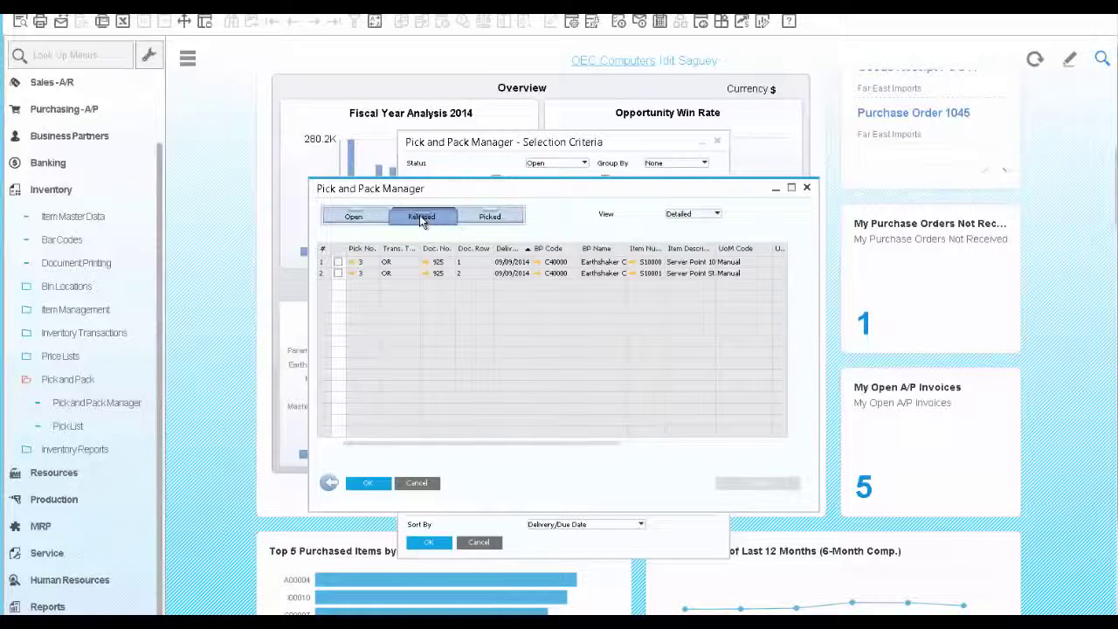
left_click(353, 264)
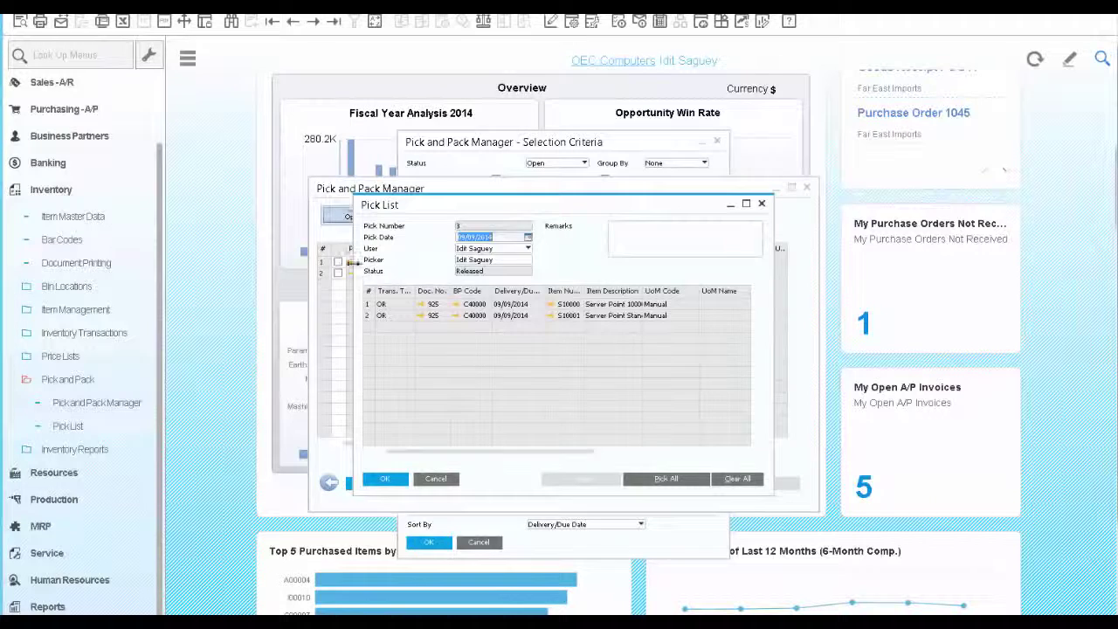
left_click(655, 485)
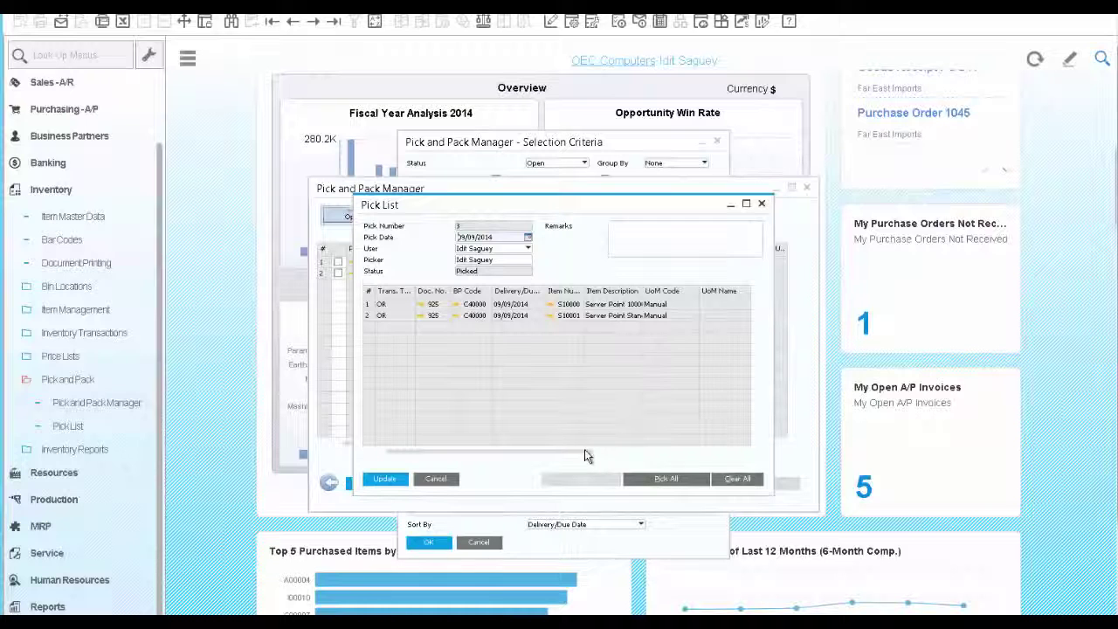
Step: Automatically select a serial number for the picked S10000 server and update the pick list
left_click_drag(624, 454, 753, 453)
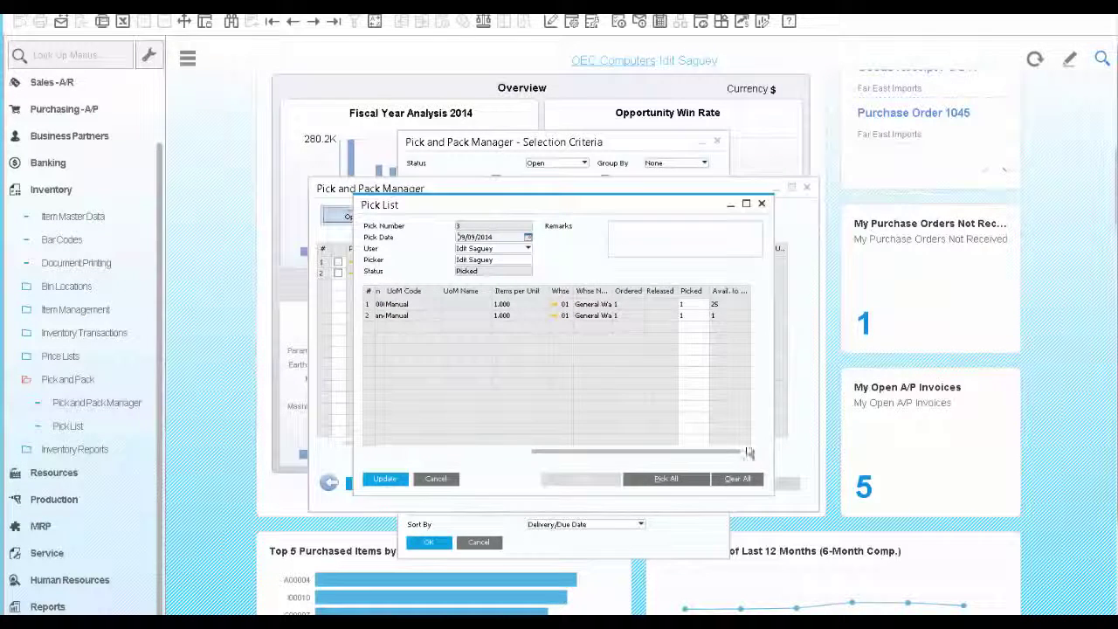
left_click(698, 306)
right_click(698, 311)
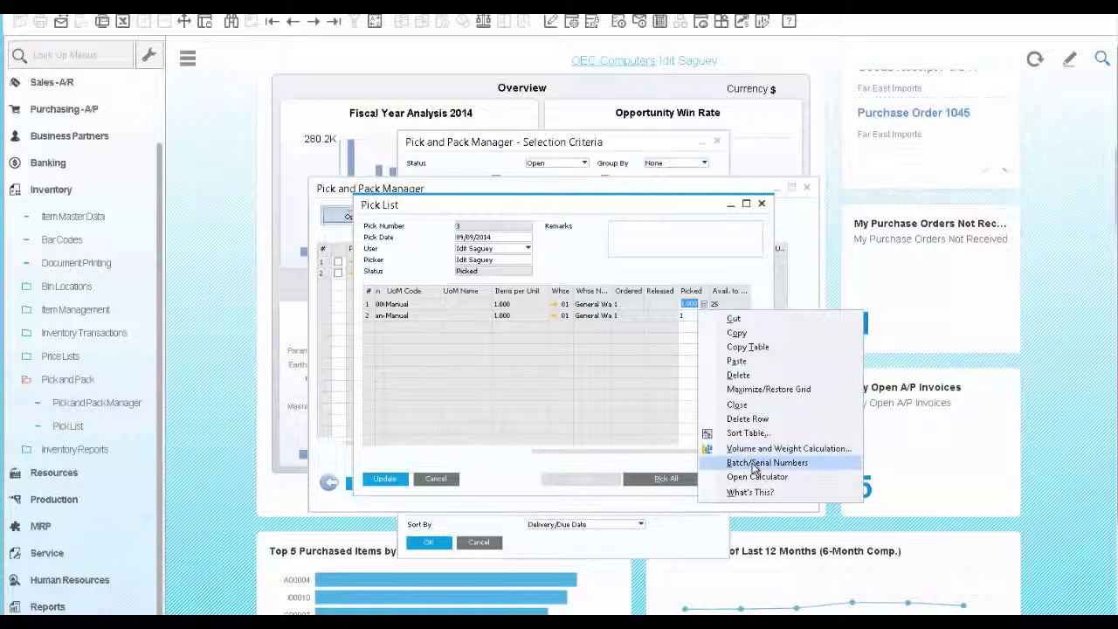
left_click(749, 462)
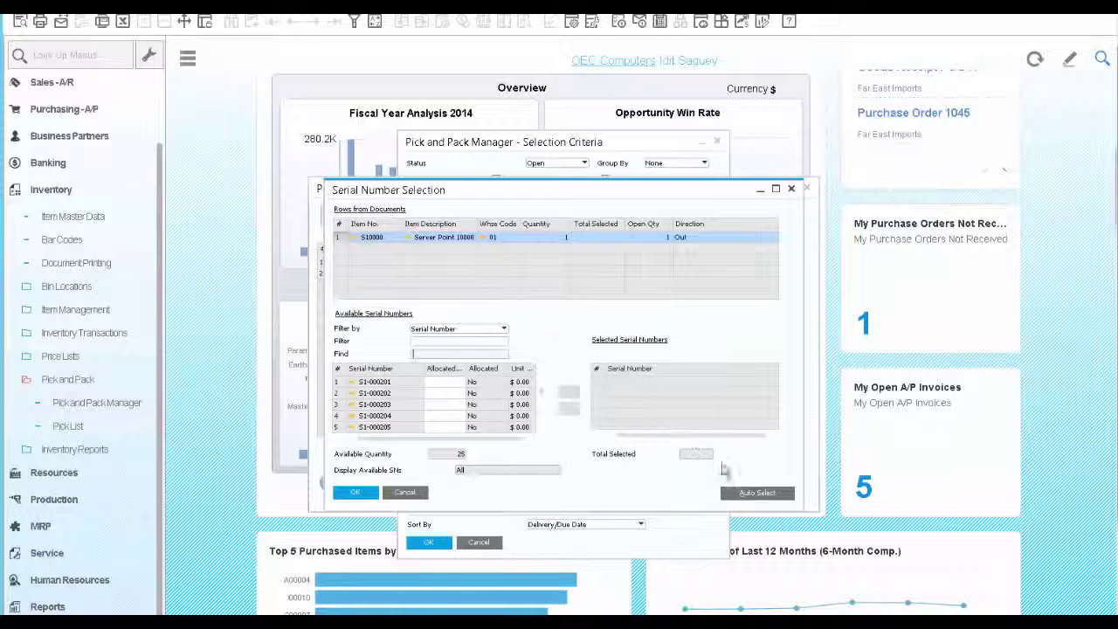
left_click(734, 494)
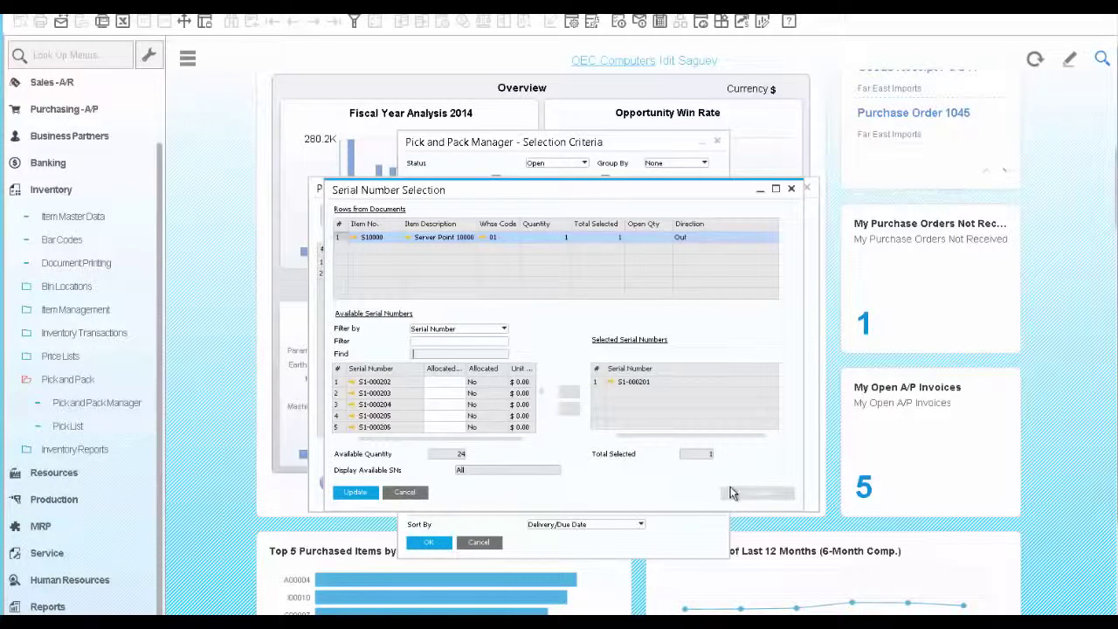
left_click(357, 494)
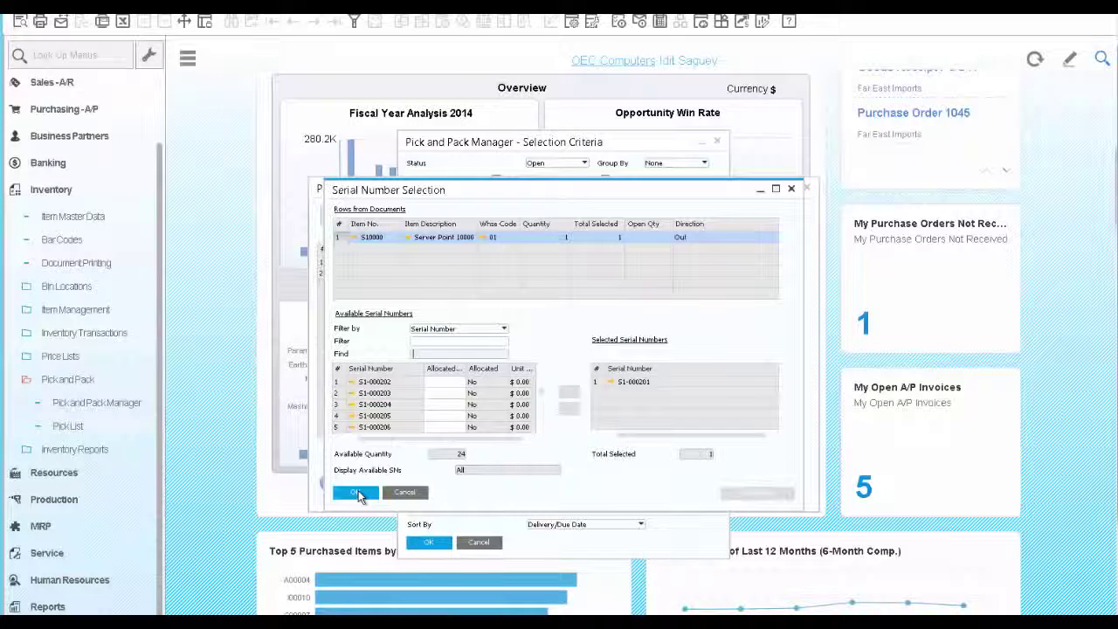
left_click(357, 494)
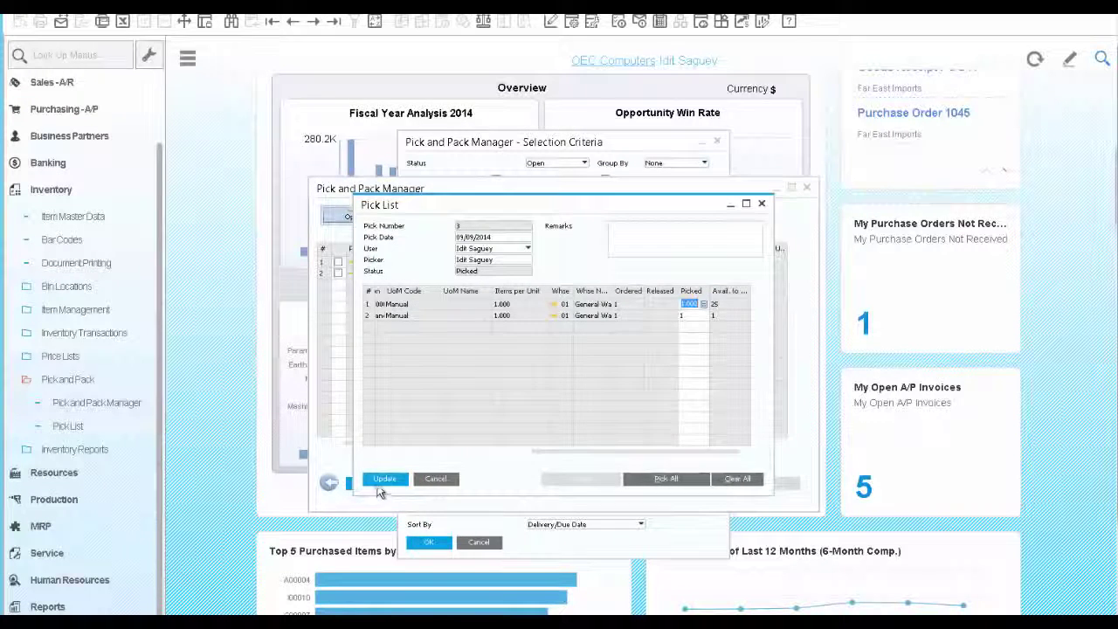
left_click(384, 479)
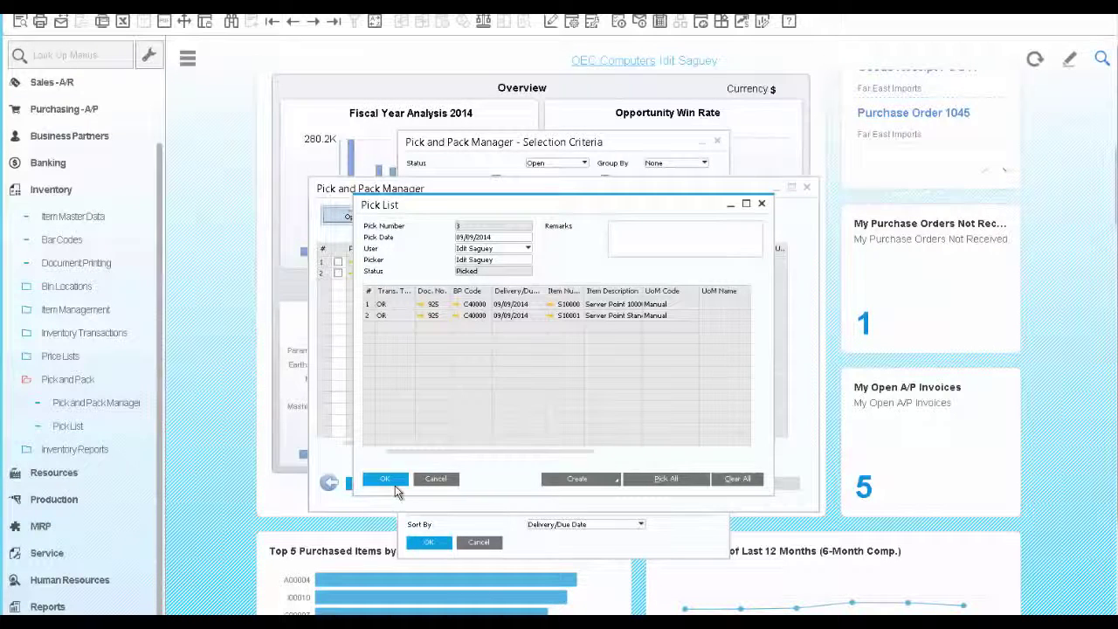
Step: Create an automatic delivery from the pick list and confirm its creation
left_click(614, 482)
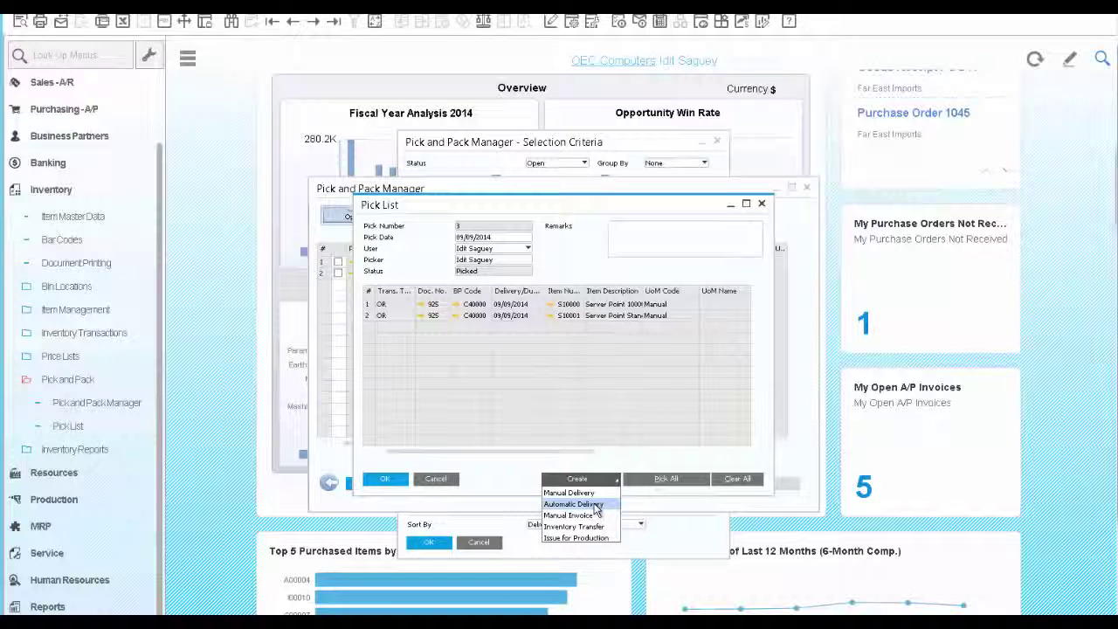
left_click(597, 505)
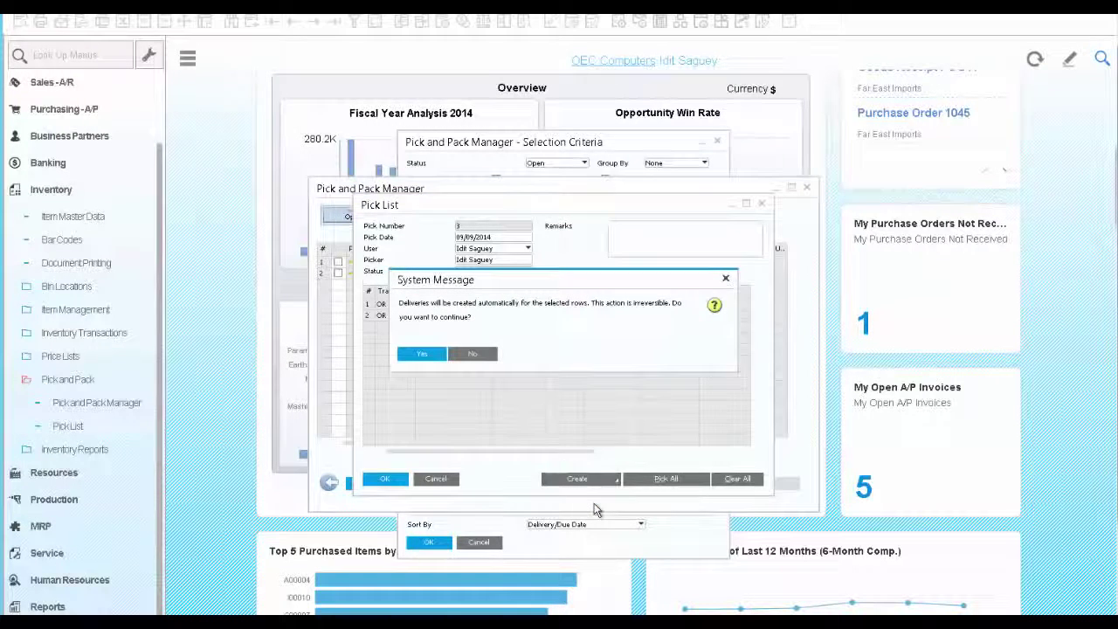
left_click(423, 356)
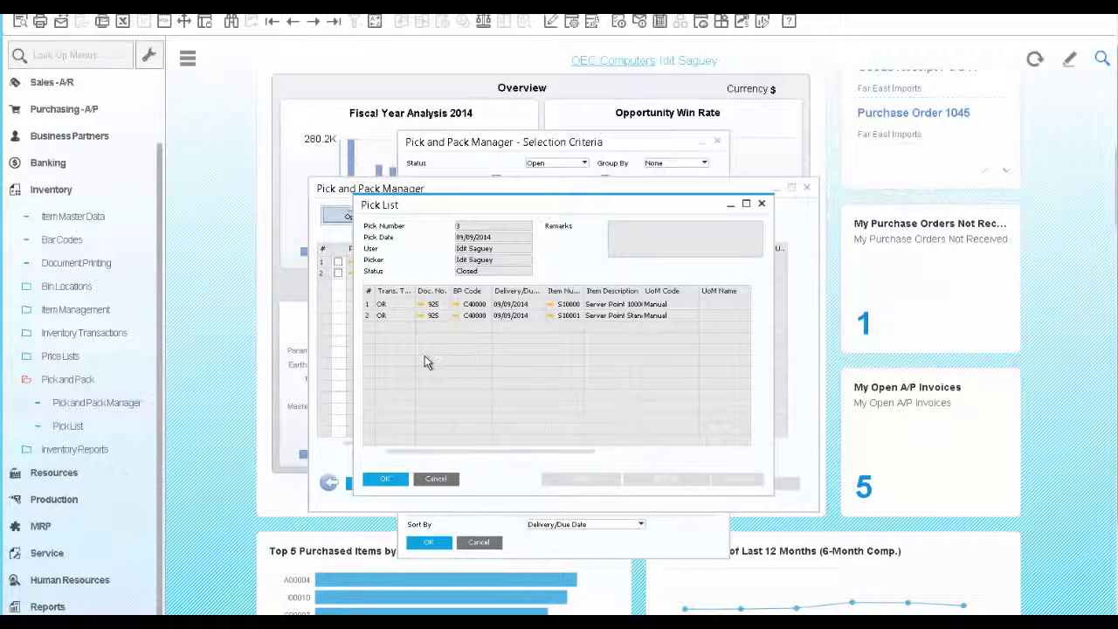
Step: Start a new A/R invoice with Earthshaker Corporation as the customer
left_click(58, 84)
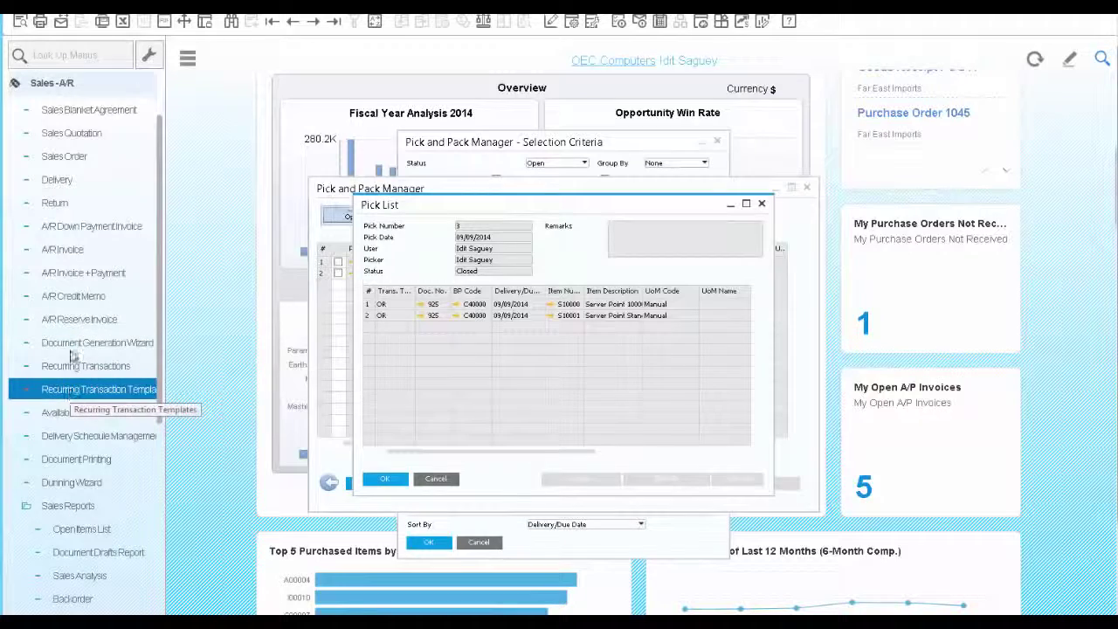
left_click(62, 251)
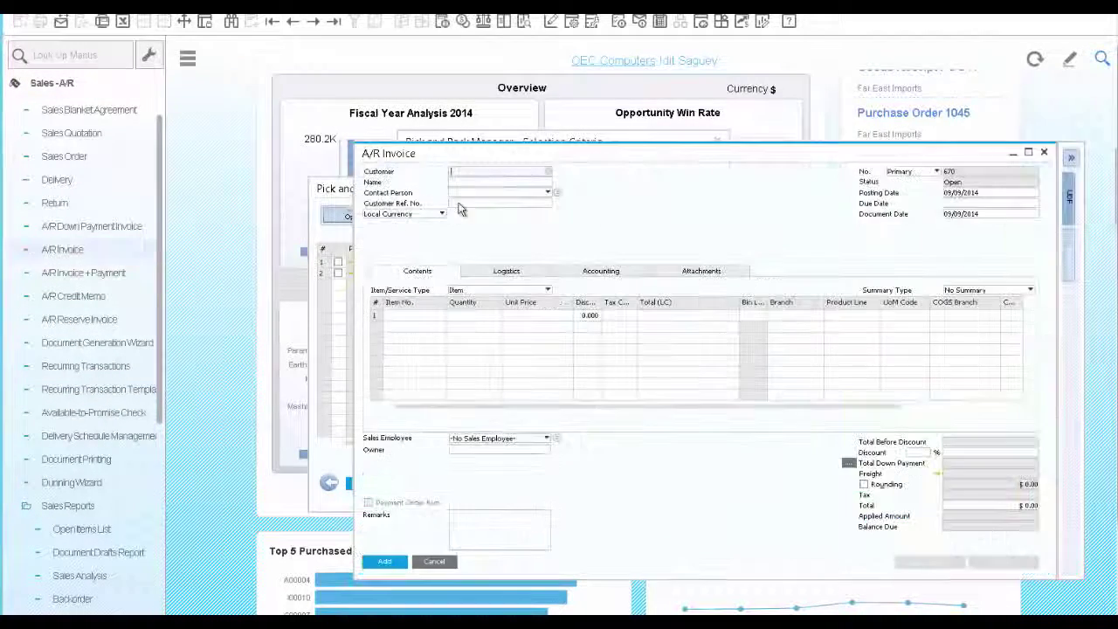
left_click(548, 173)
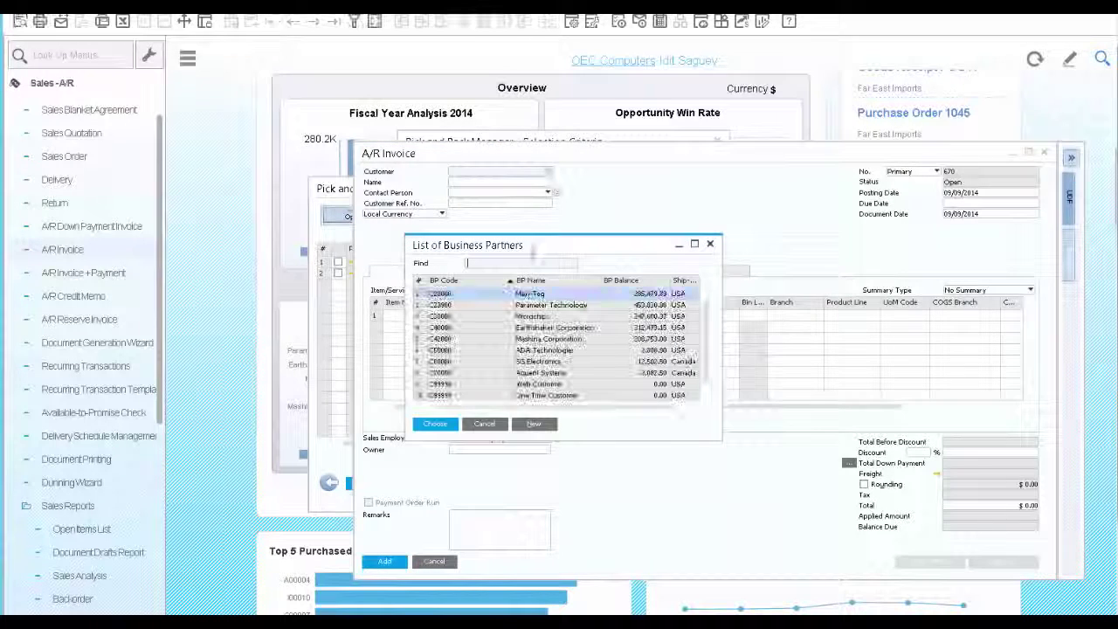
left_click(518, 331)
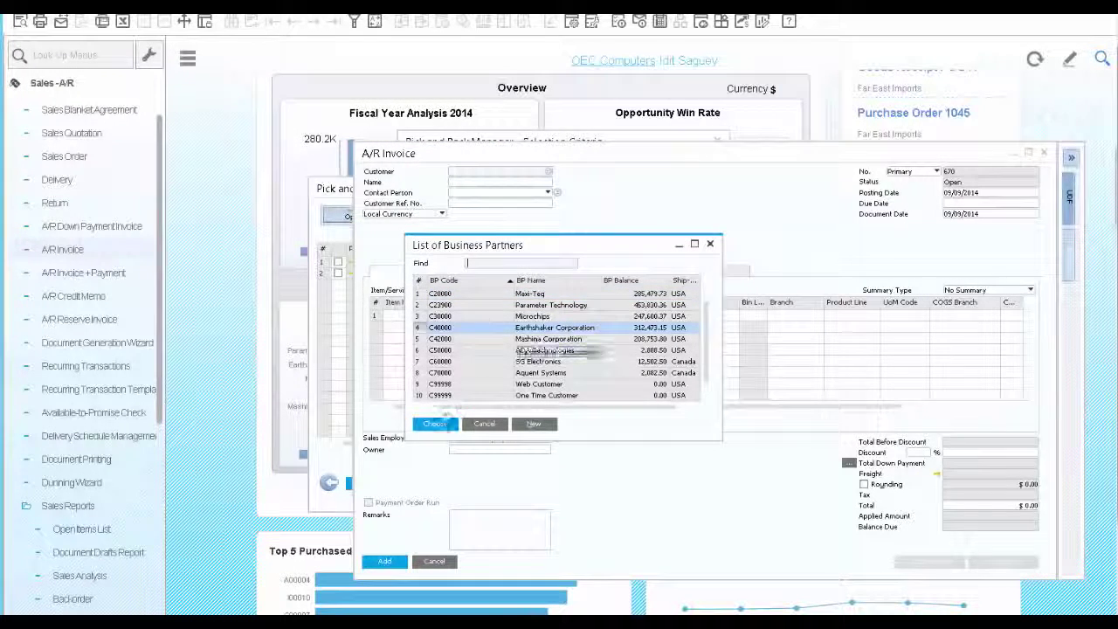
left_click(441, 425)
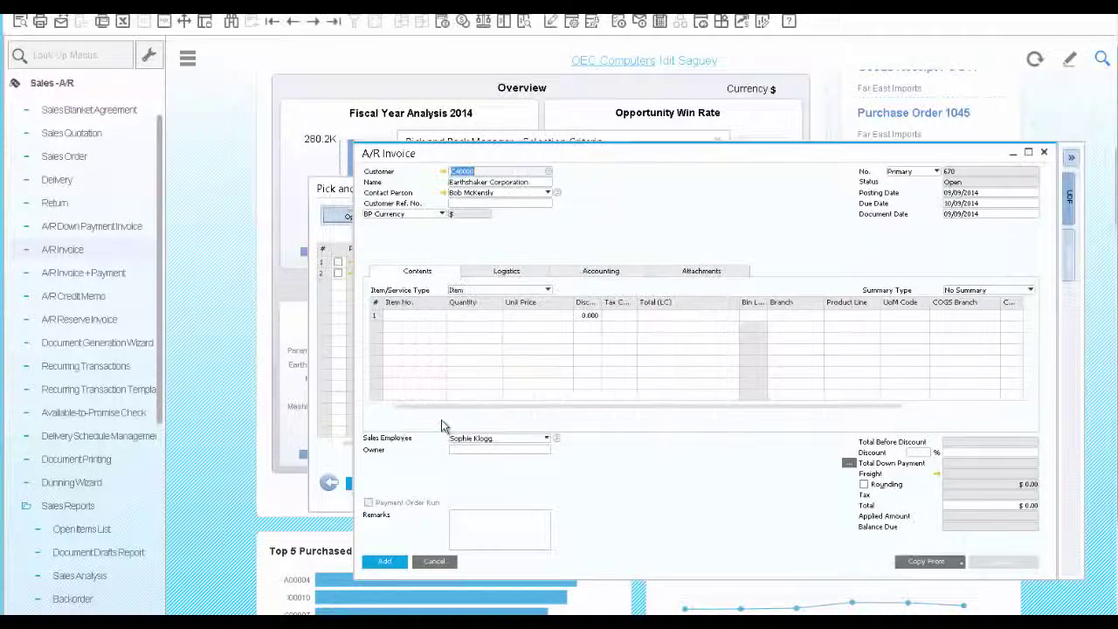
Step: Copy the two Earthshaker Corporation deliveries dated 09/09/2014 into the invoice, drawing all data, and add the invoice
left_click(960, 563)
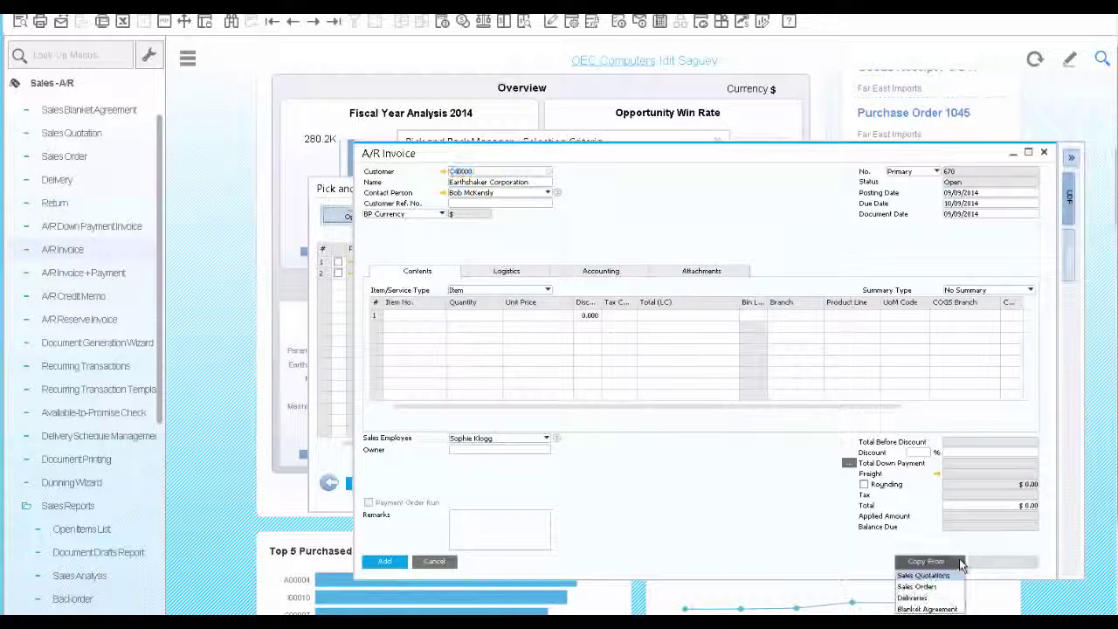
left_click(931, 598)
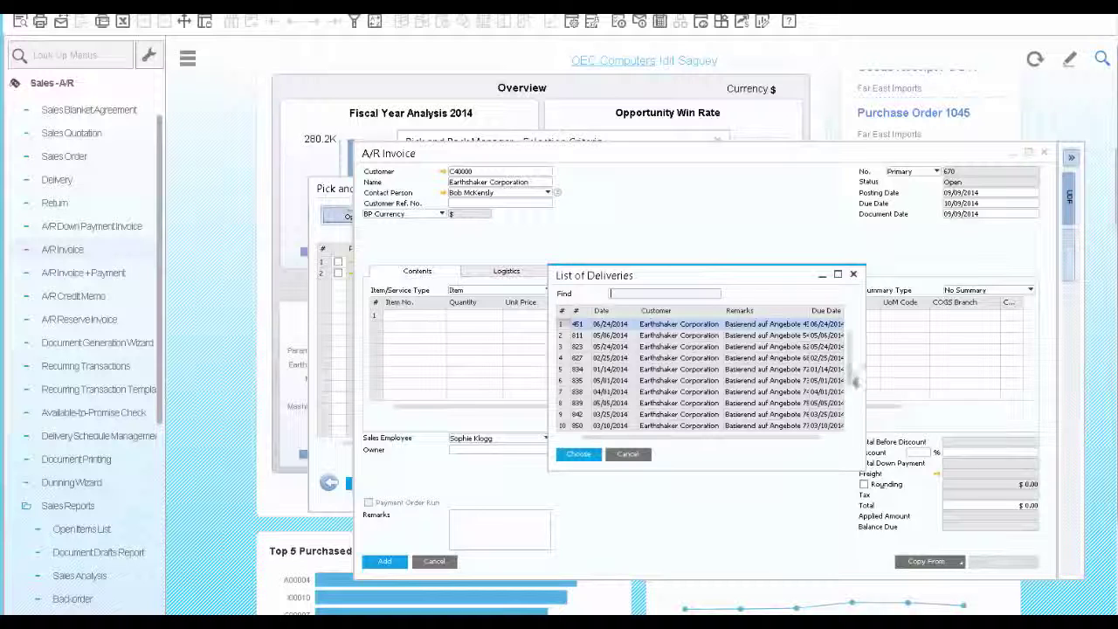
left_click_drag(854, 384, 851, 424)
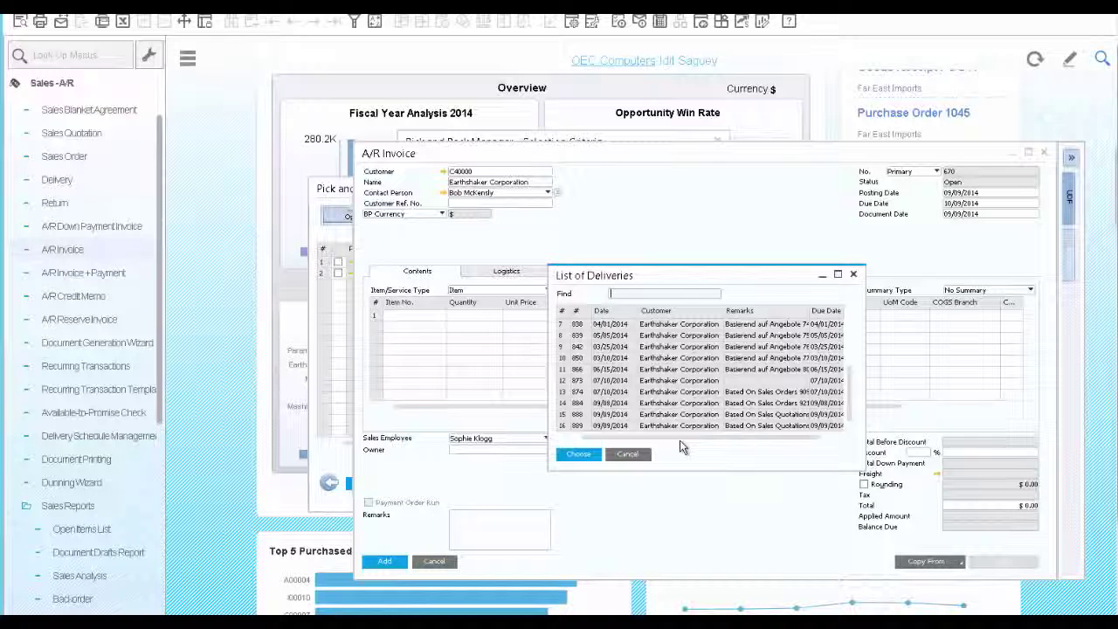
left_click(584, 416)
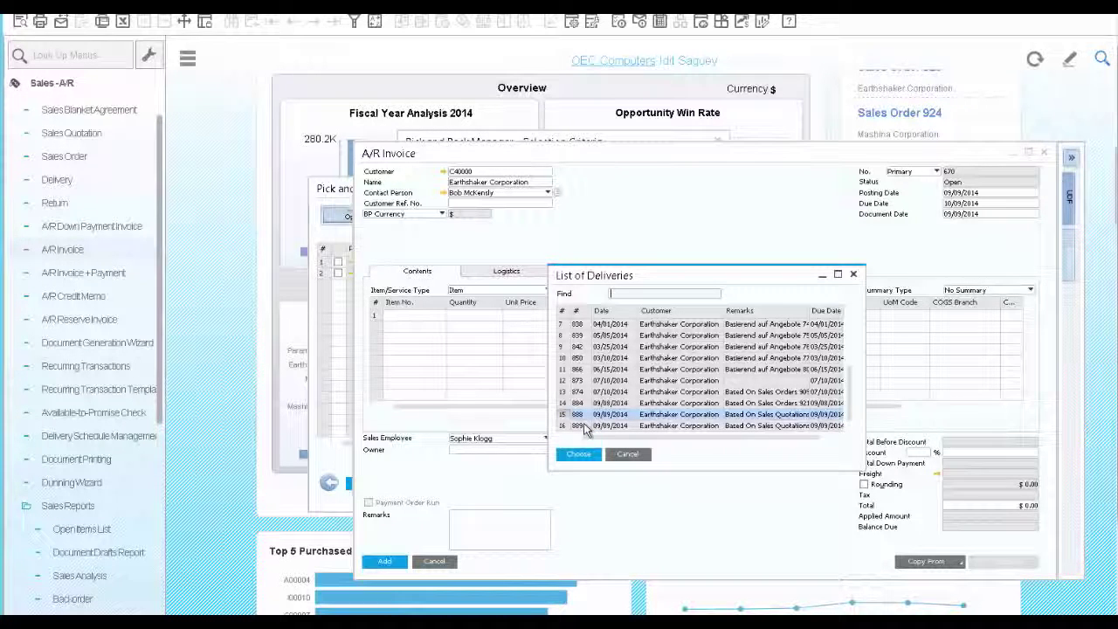
left_click(585, 426, "shift")
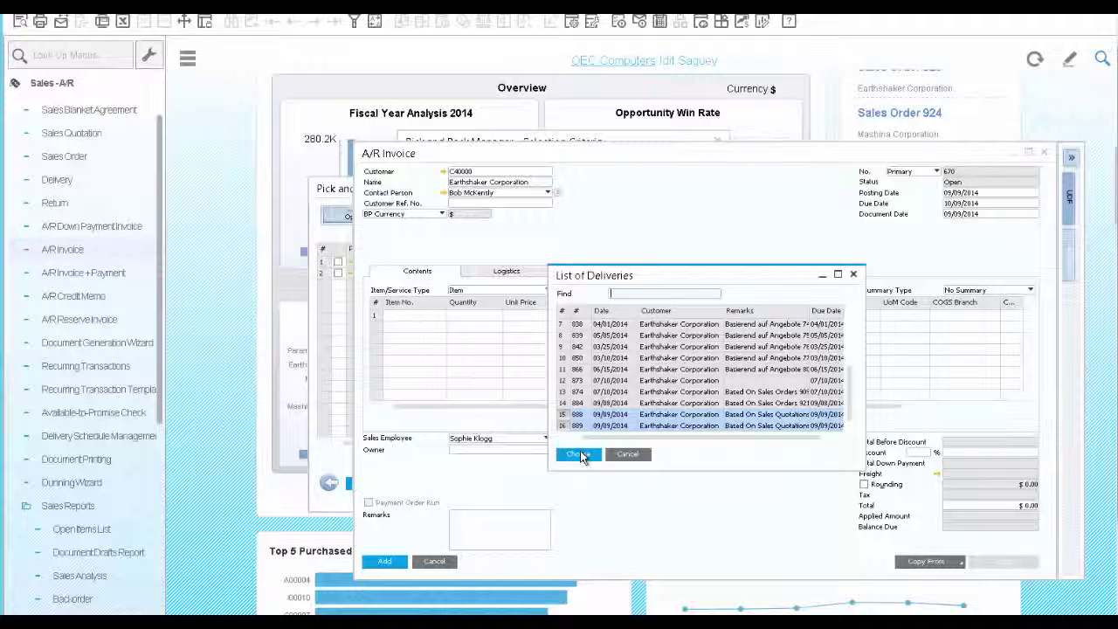
left_click(580, 455)
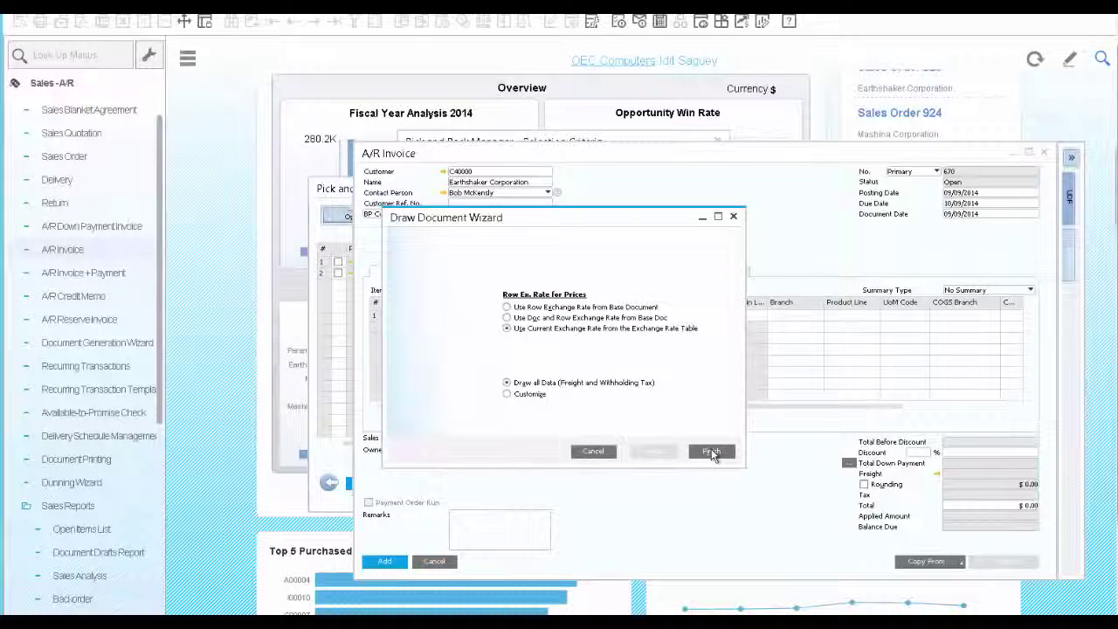
left_click(712, 453)
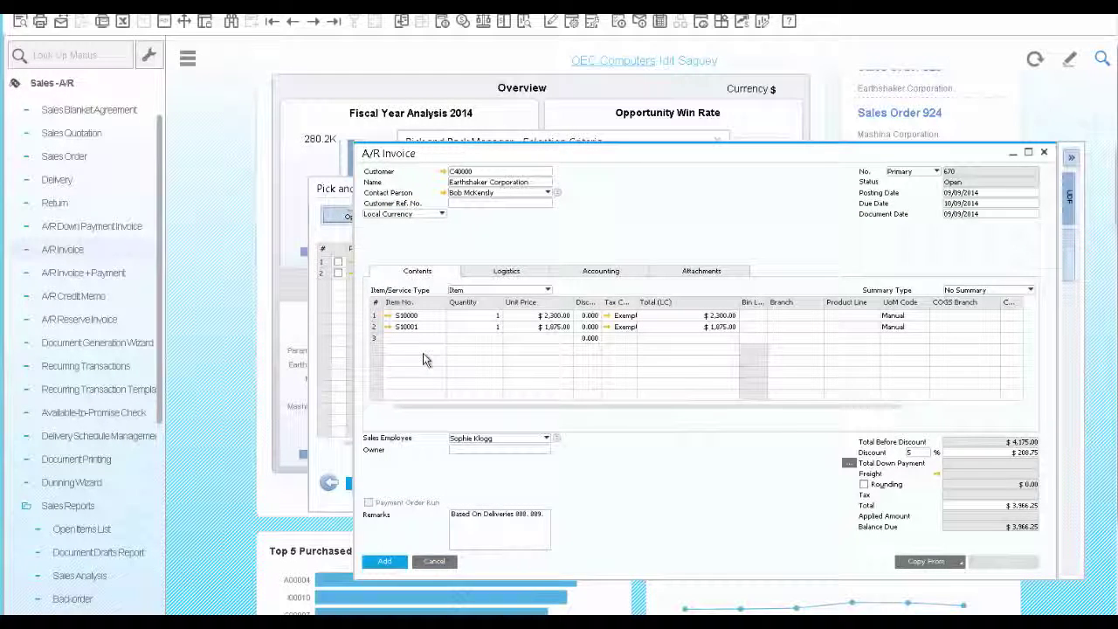
left_click(389, 563)
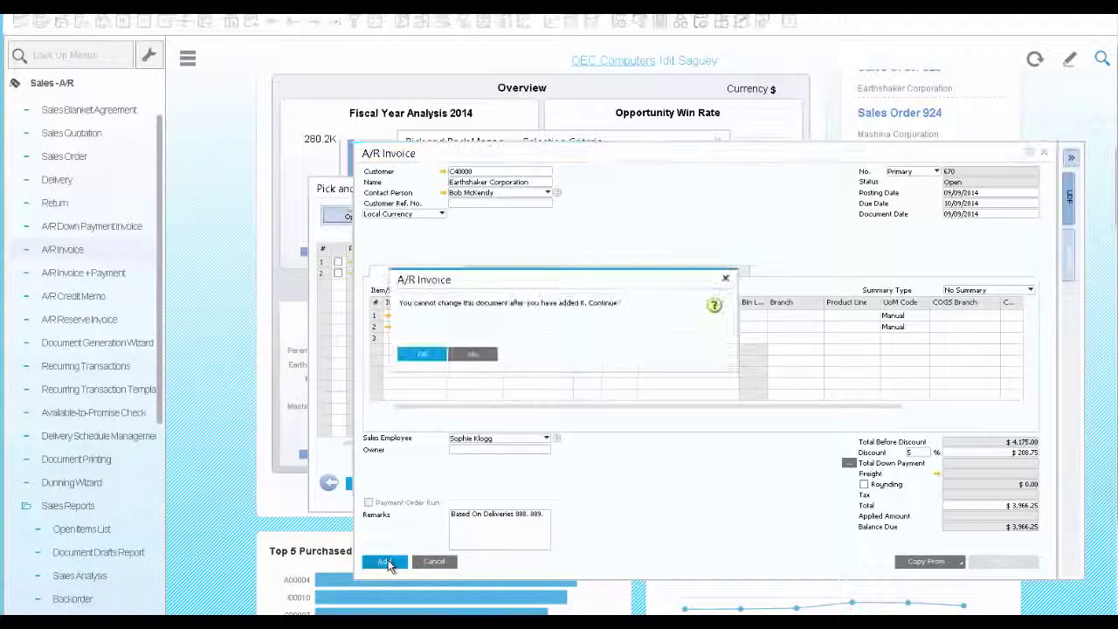
left_click(422, 355)
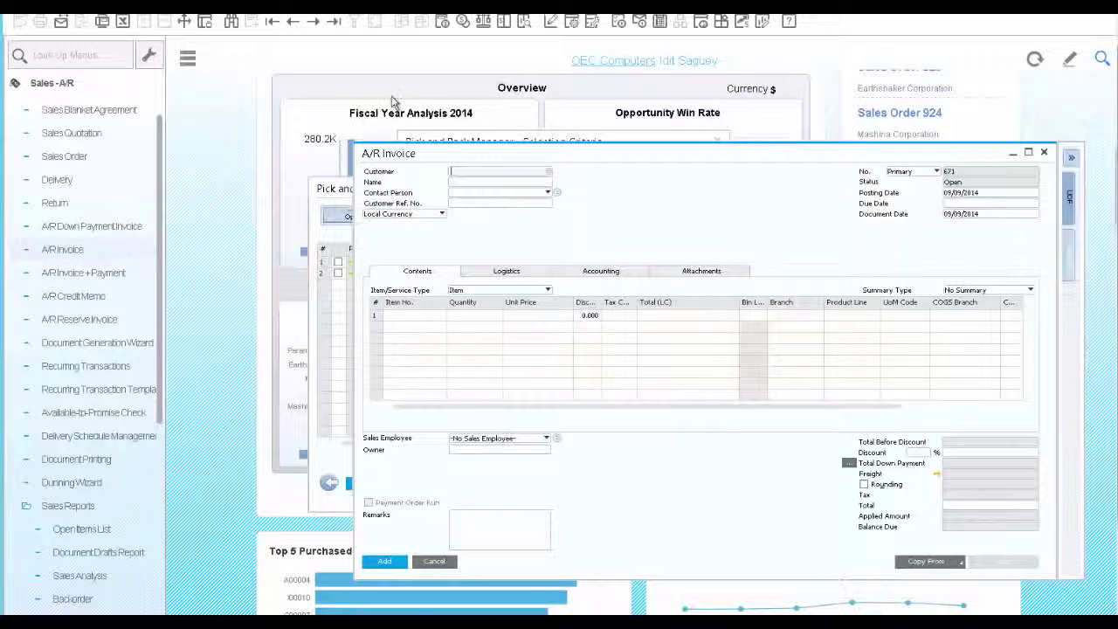
Step: Bring up the last A/R invoice, for Earthshaker Corporation, and show its relationship map
left_click(334, 24)
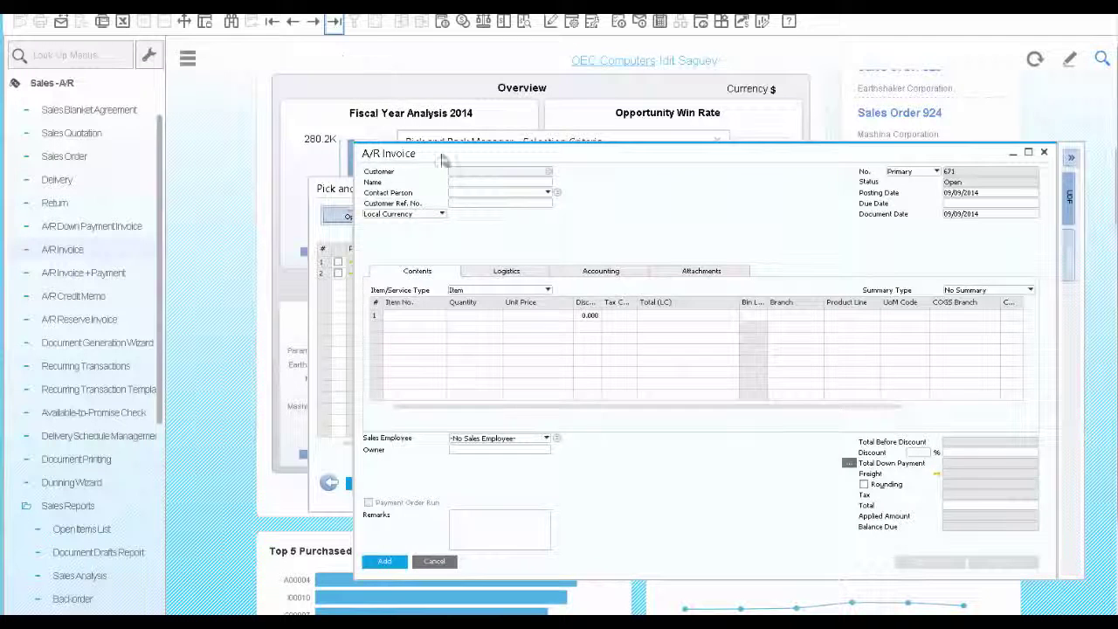
right_click(644, 219)
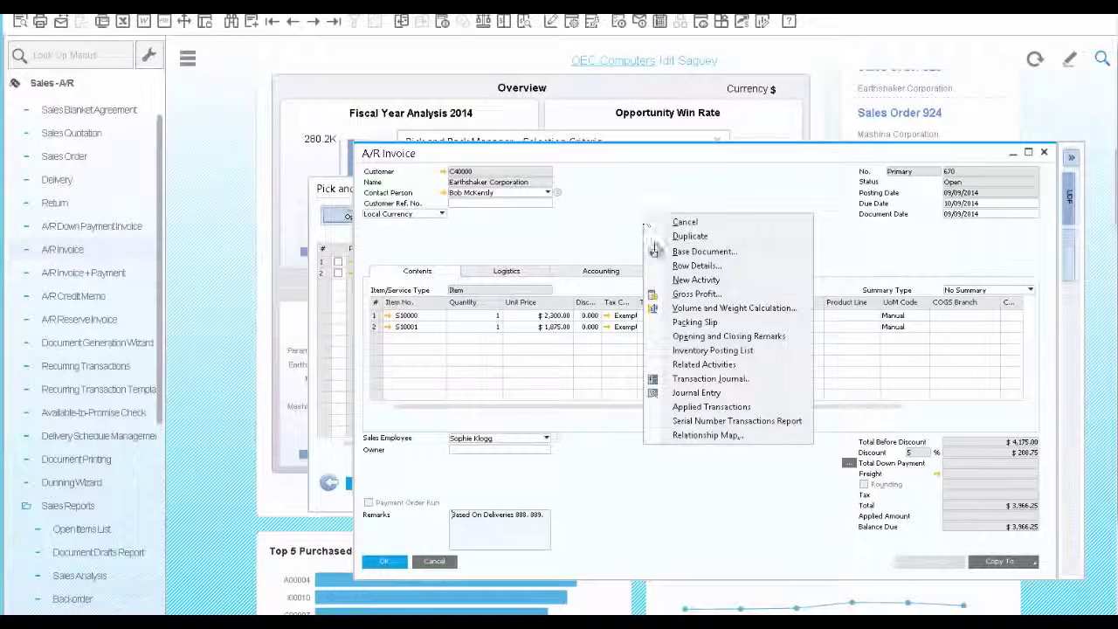
left_click(704, 437)
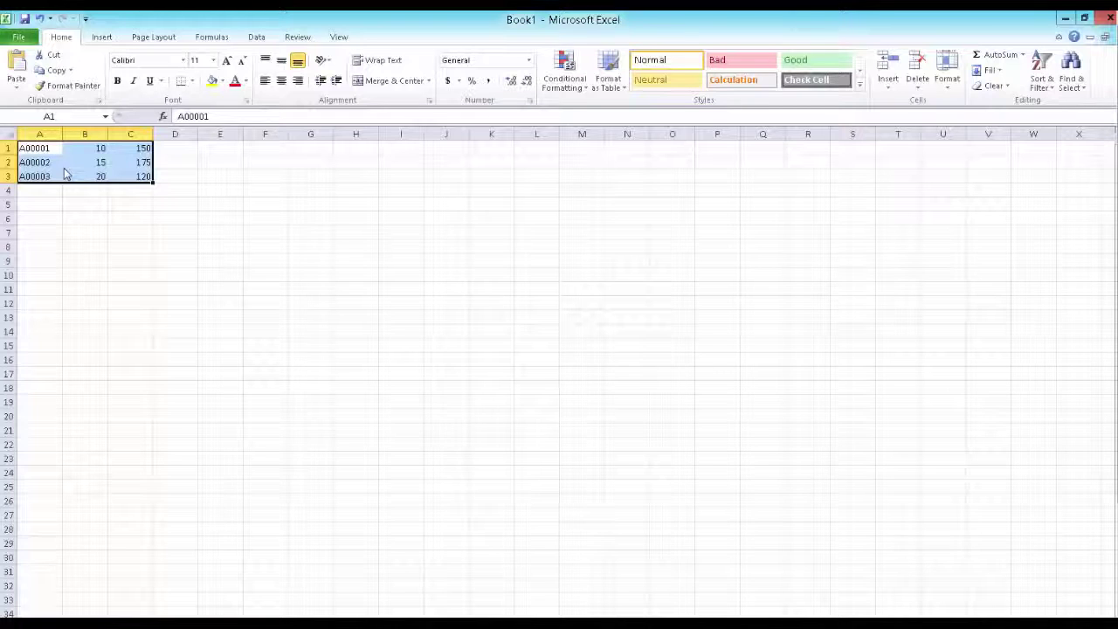
Step: Copy the Excel rows for items A00001 to A00003, with quantities and prices, into the Parameter Technology sales order in SAP Business One
key("ctrl+c")
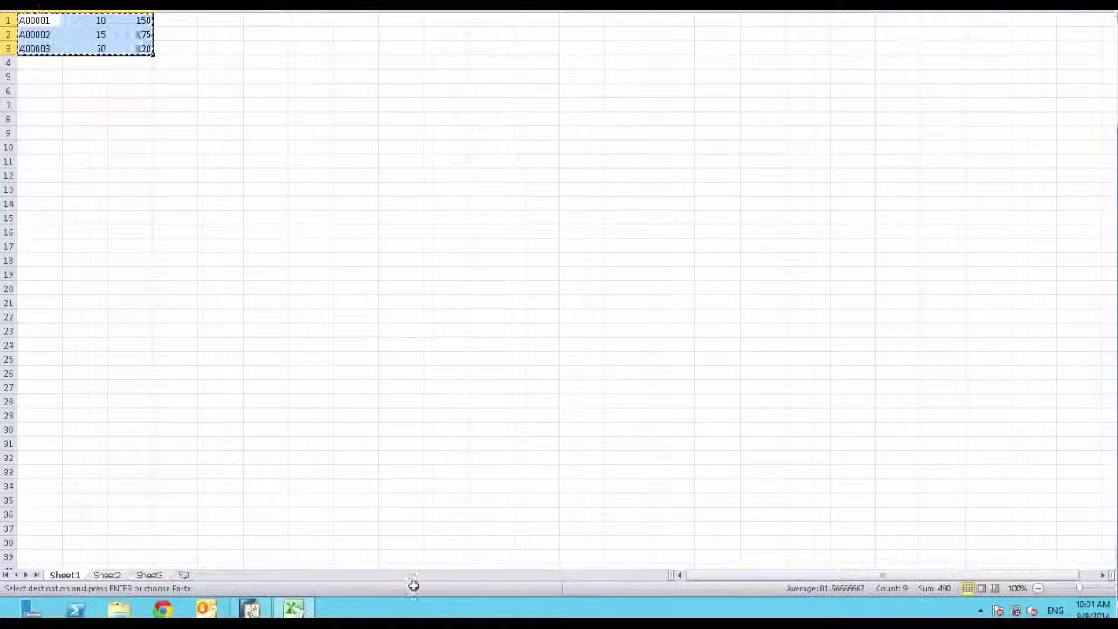
left_click(251, 608)
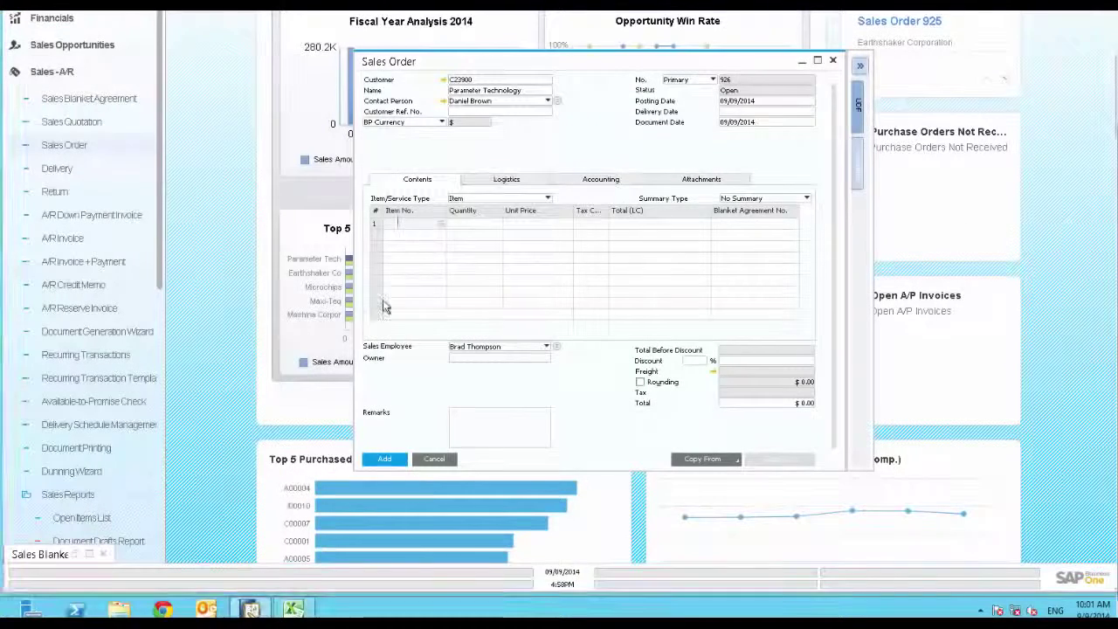
key("ctrl+v")
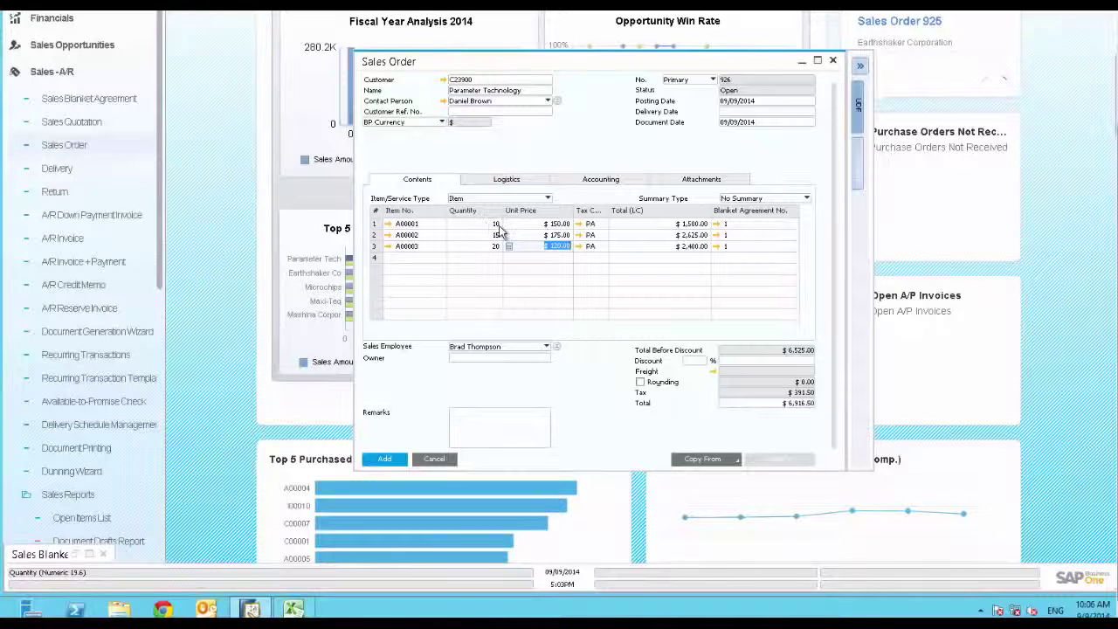
Step: Open the blanket agreement linked to the order's first row and review its item details, the A00001 row details and its documents
left_click(716, 224)
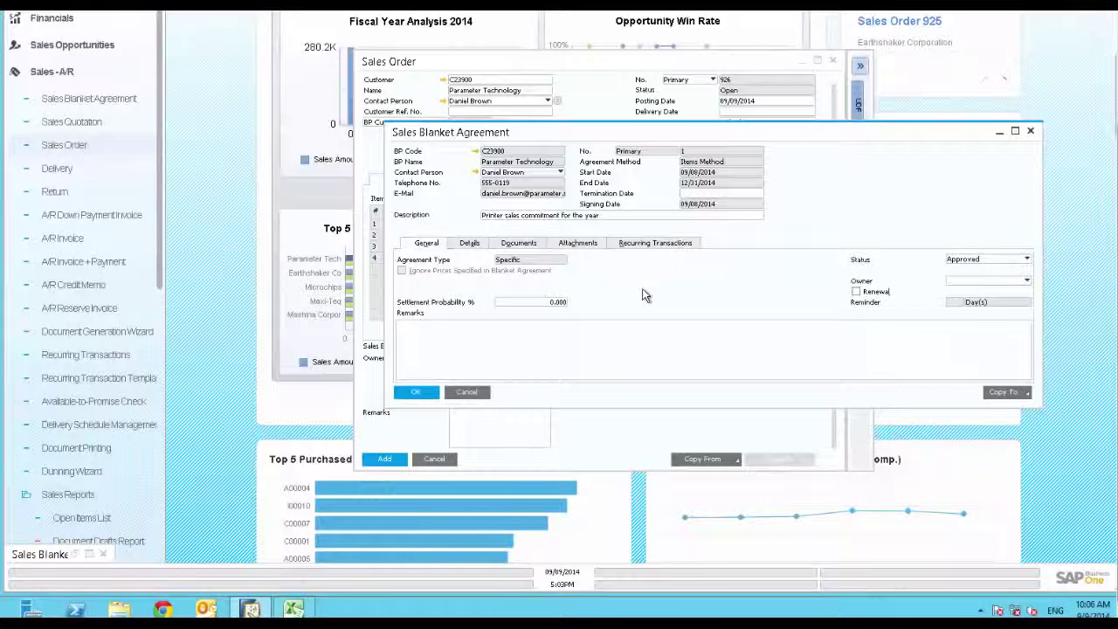
left_click(469, 243)
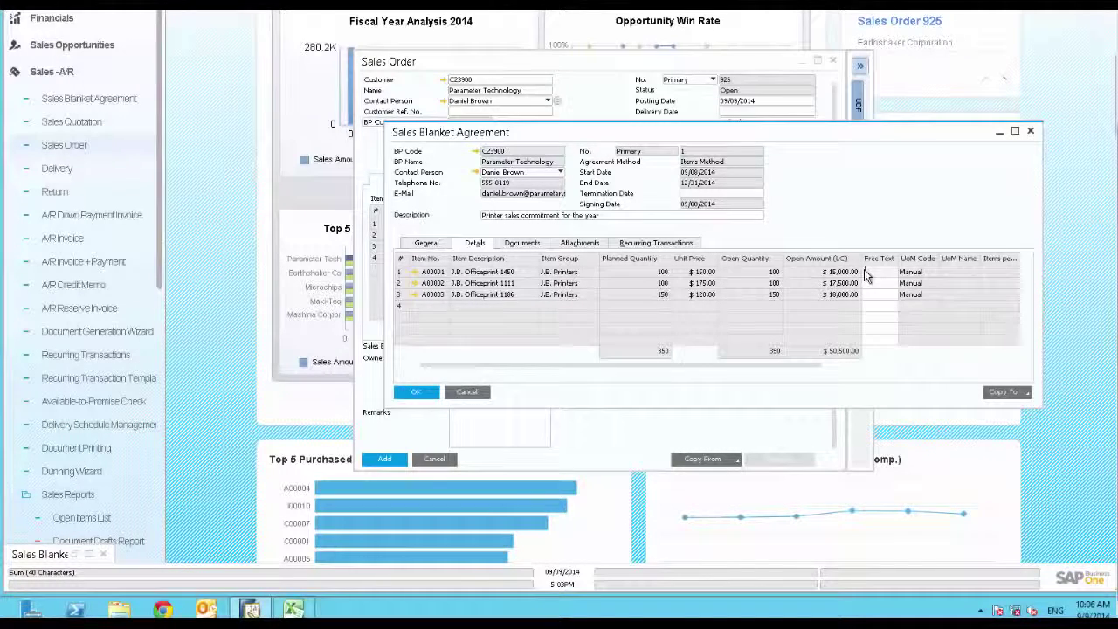
double_click(403, 276)
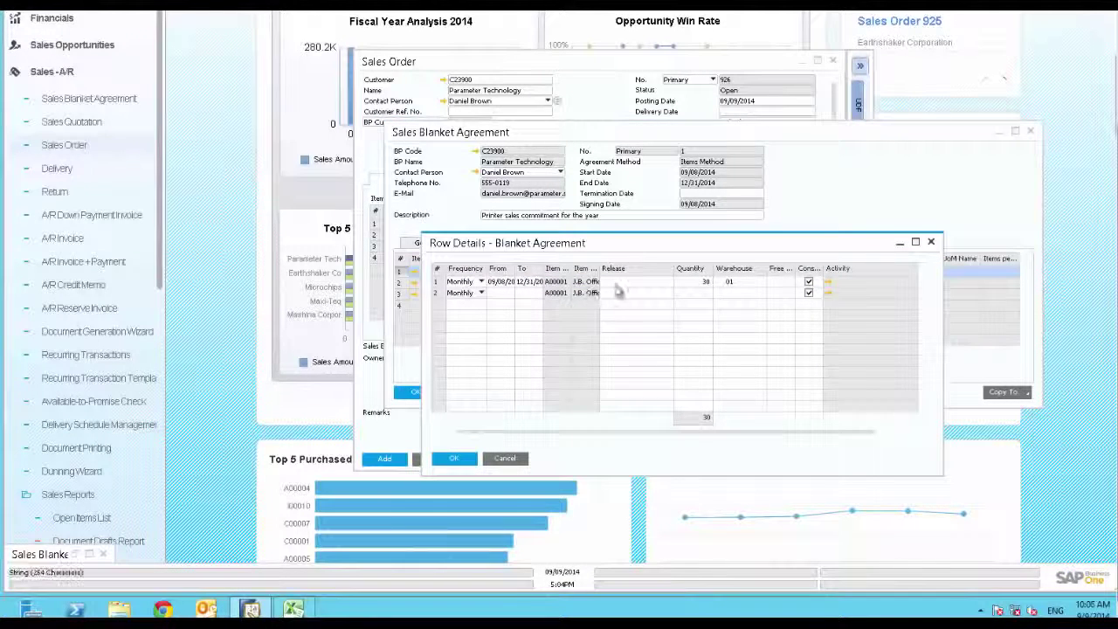
left_click(465, 457)
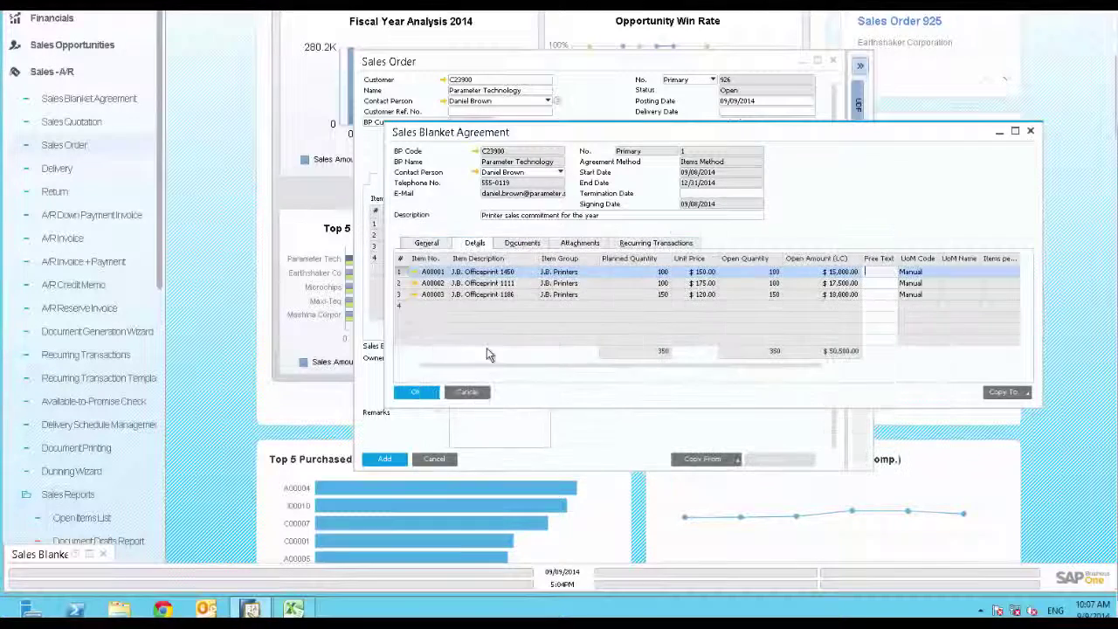
left_click(519, 244)
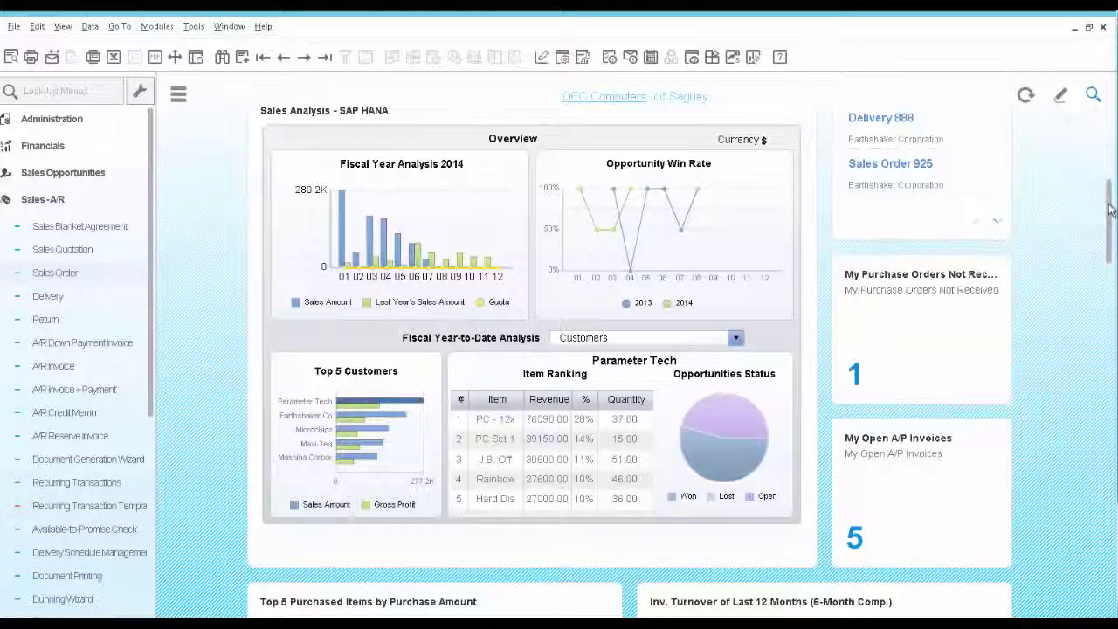
Step: Review the Sales Analysis dashboard's yearly and top-customer charts, and switch the Fiscal Year-to-Date Analysis to Sales Employees
mouse_move(1108, 210)
left_mouse_down()
mouse_move(1115, 432)
mouse_move(1108, 201)
left_mouse_up()
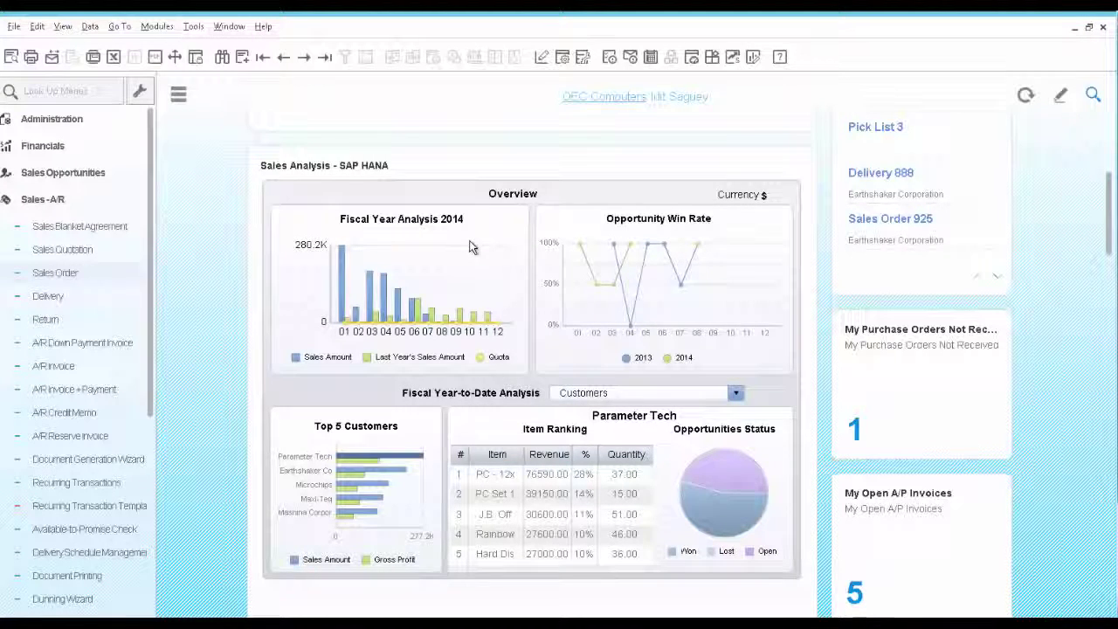
mouse_move(377, 328)
mouse_move(356, 465)
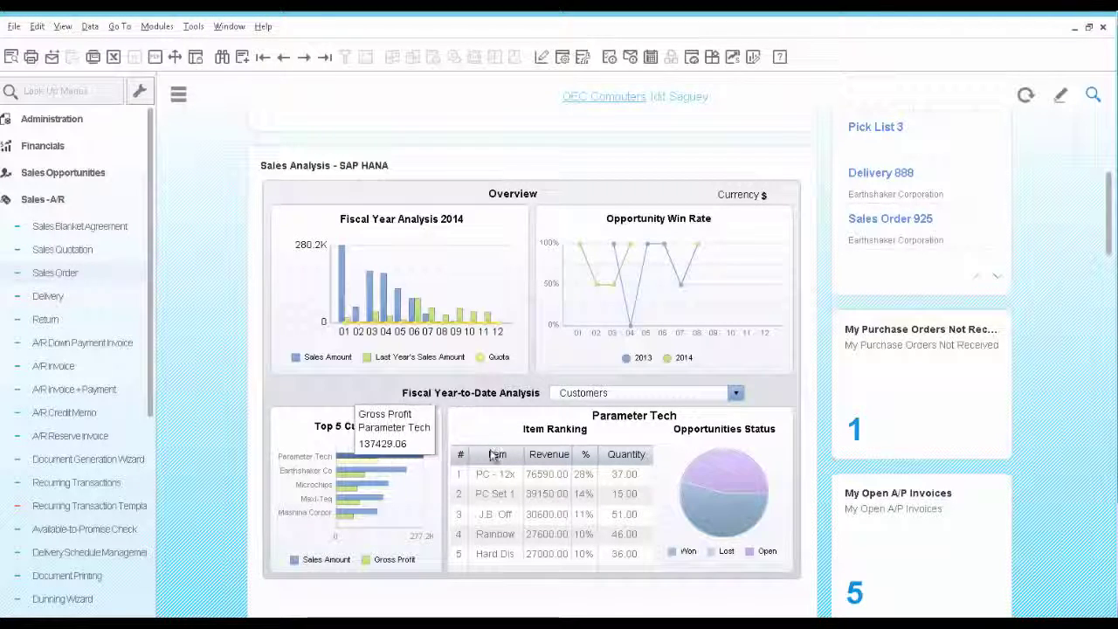
left_click(620, 393)
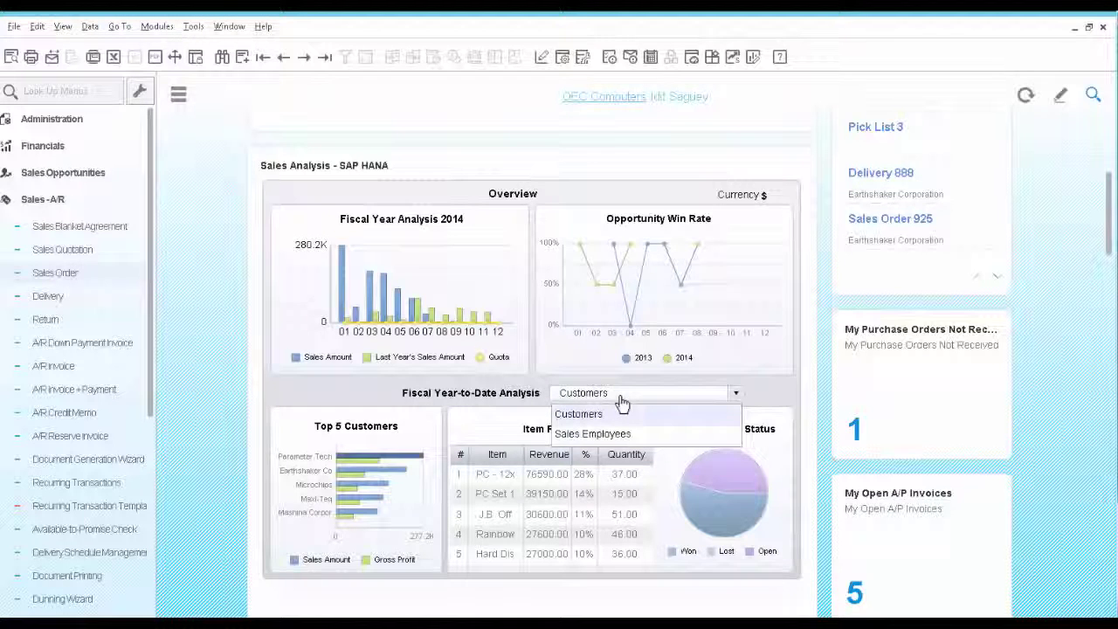
left_click(616, 437)
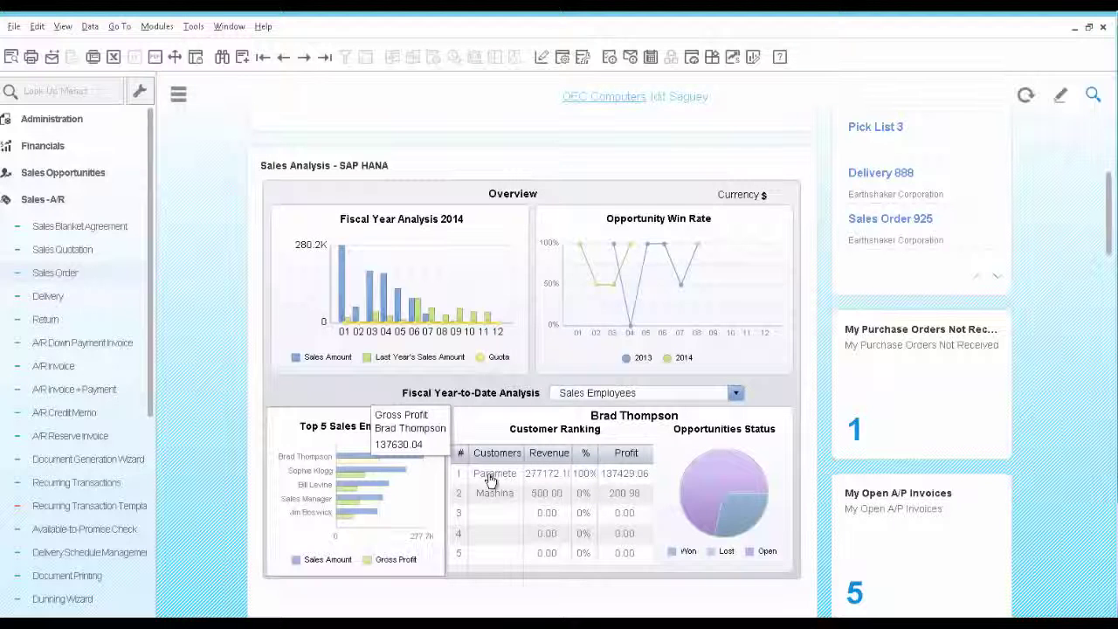
left_click(492, 481)
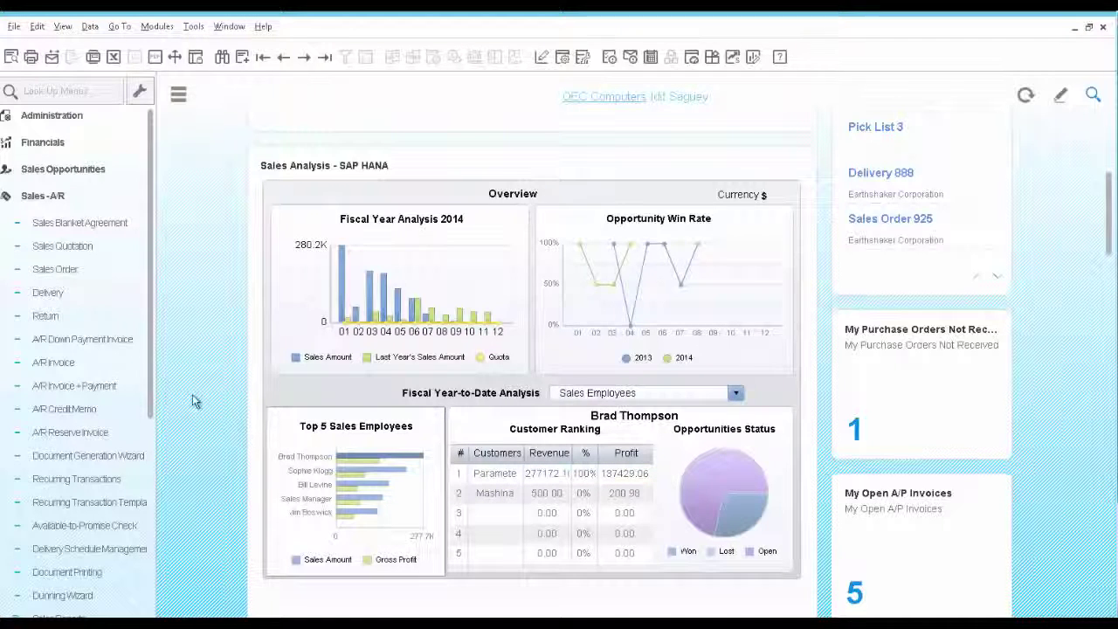
Step: Run the SP Commission by Invoices report with the preset sales employee and posting dates, and enlarge the results to show the commission sums
left_click_drag(157, 414, 71, 524)
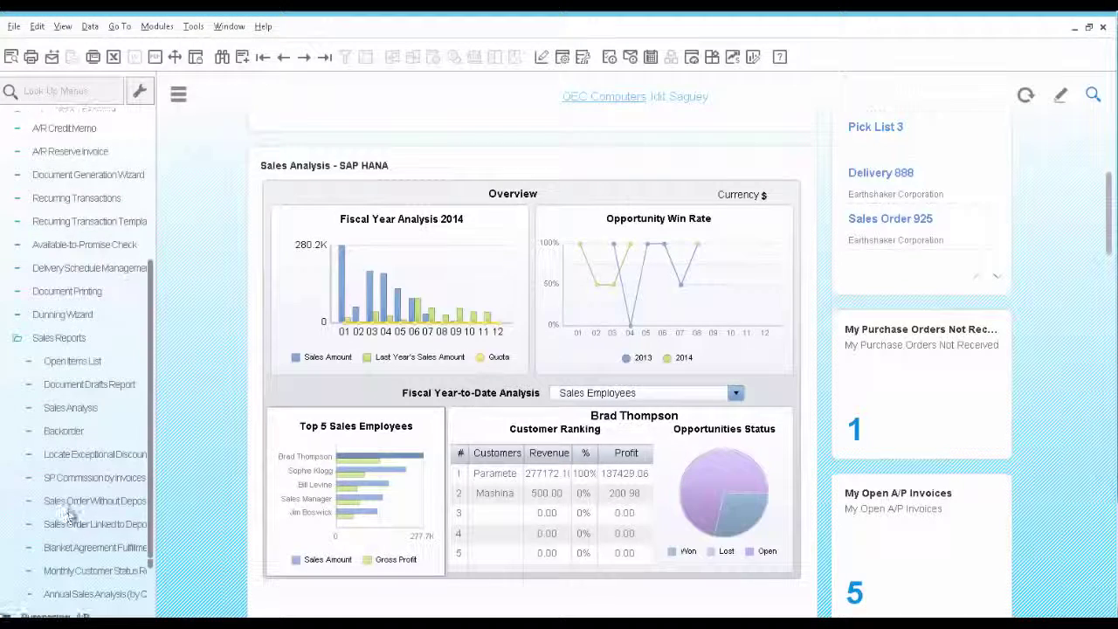
left_click(82, 478)
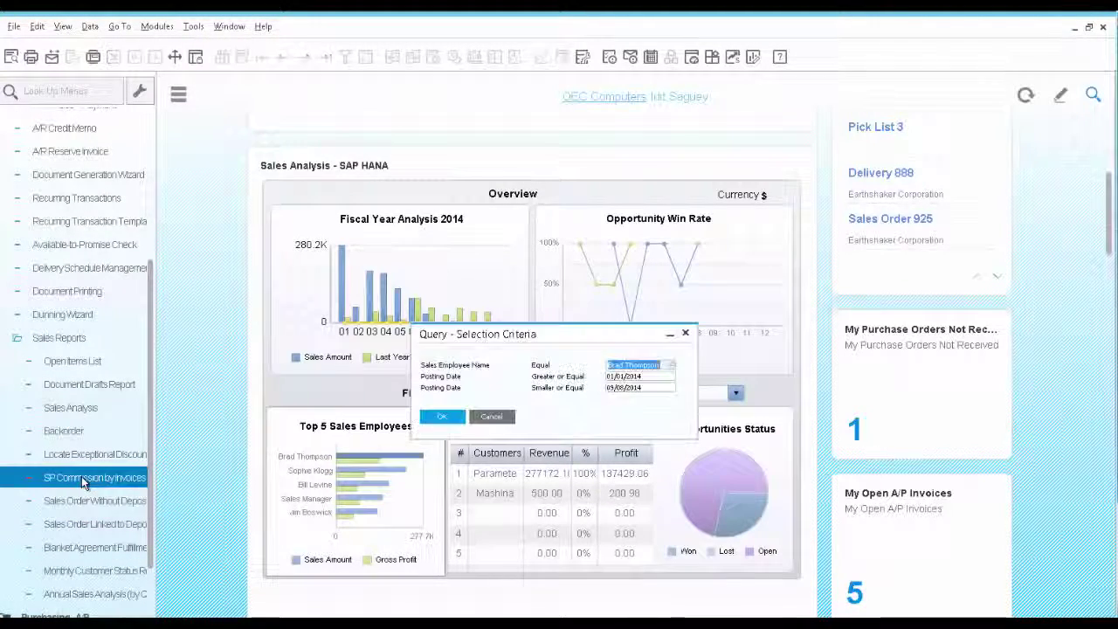
left_click(443, 417)
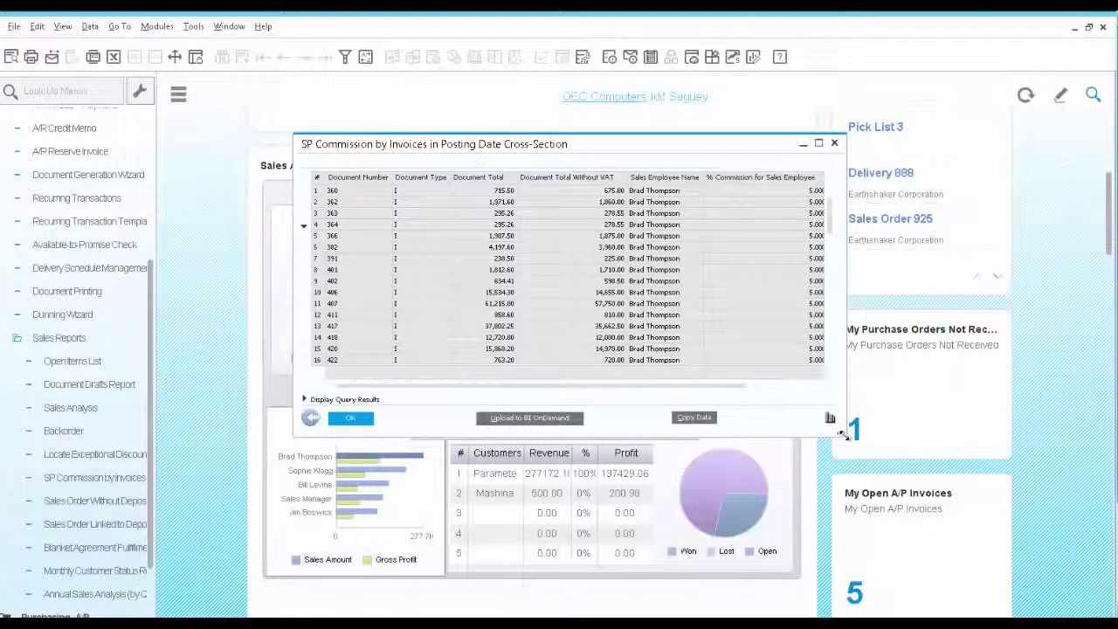
left_click_drag(844, 435, 994, 507)
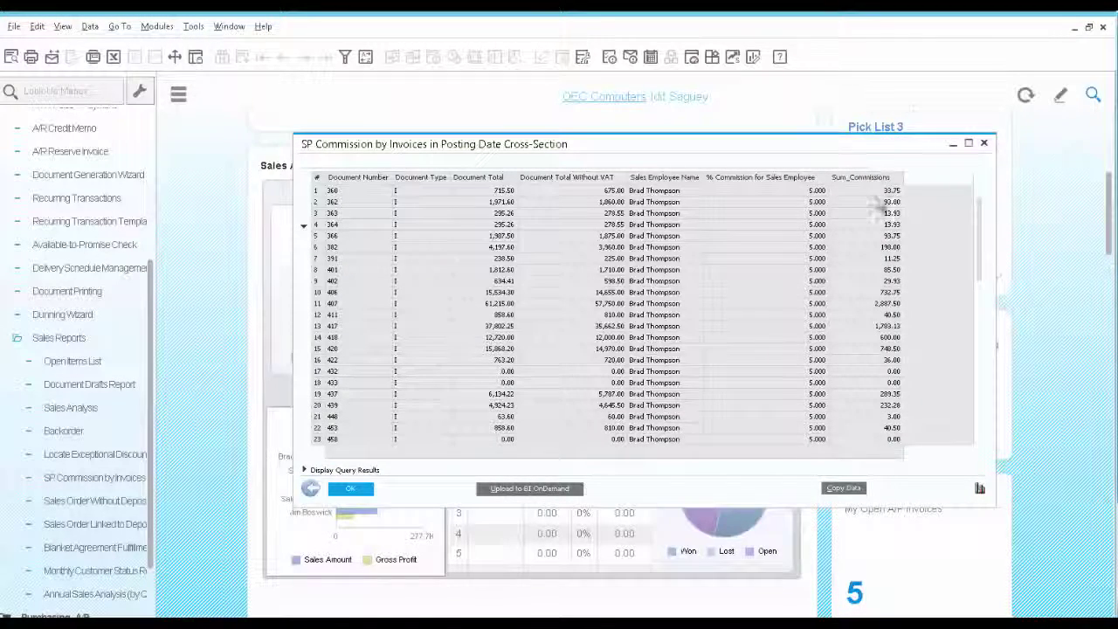